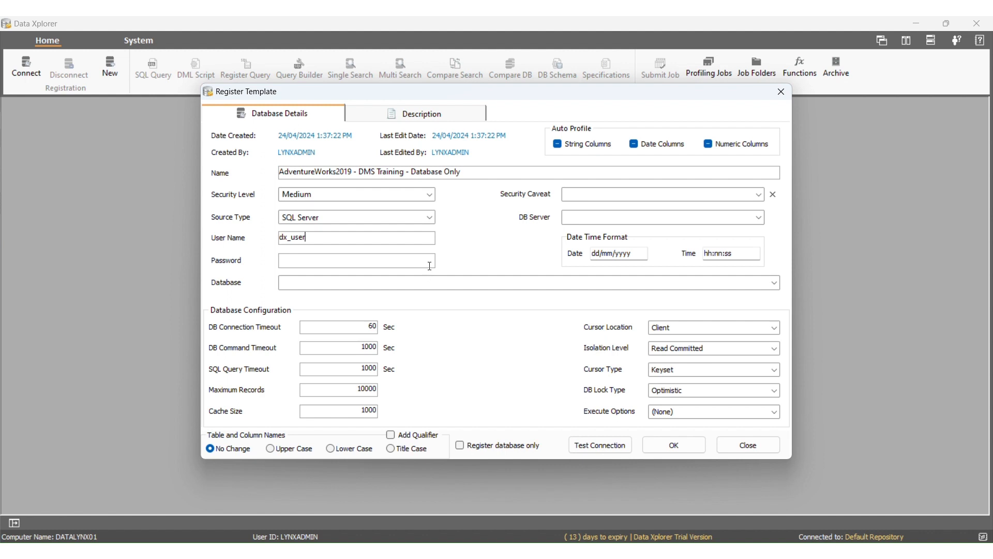
- Enter the account password, set the DB server to DATALYNX01\SQLEXPRESS and choose the AdventureWorks2019 database for the registration
left_click(430, 266)
type("********")
left_click(759, 218)
left_click(754, 226)
left_click(717, 217)
type("\\")
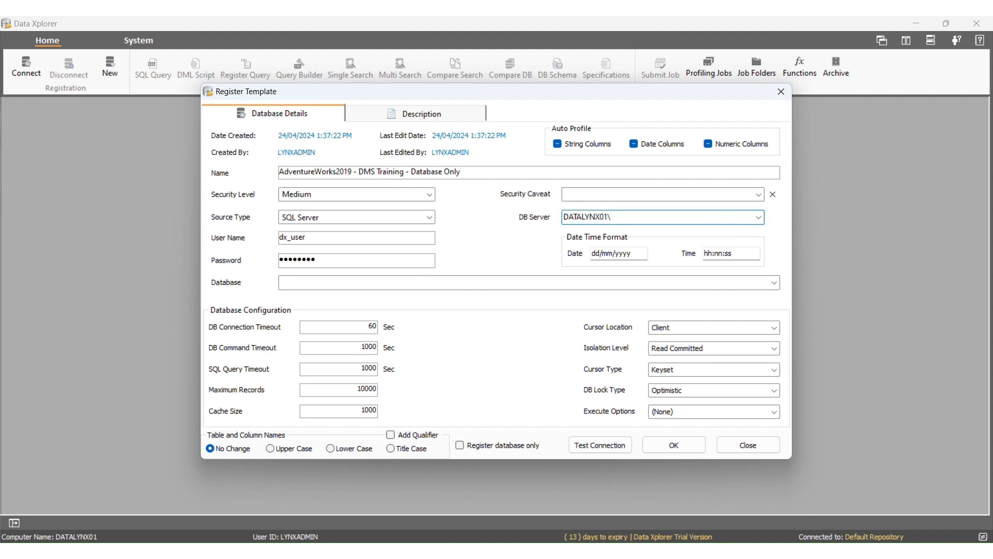
type("SQLEXPRESS")
left_click(774, 282)
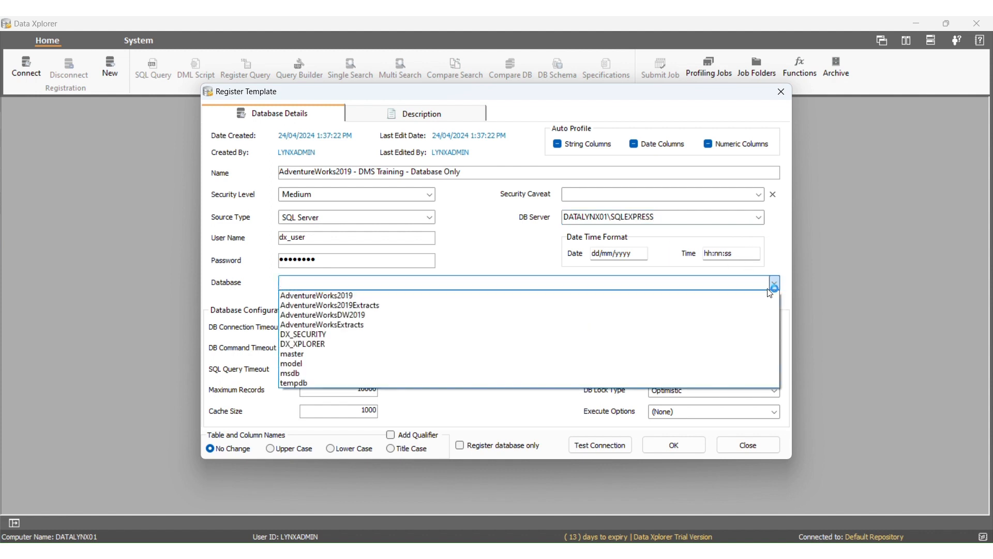
left_click(770, 295)
- Test the connection and complete the registration with the register database only option enabled
left_click(606, 446)
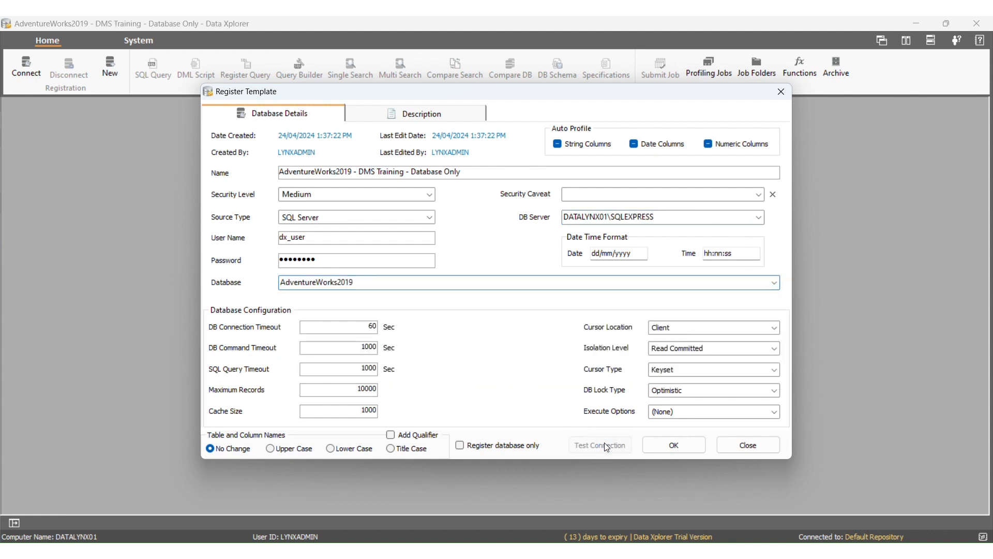
left_click(497, 345)
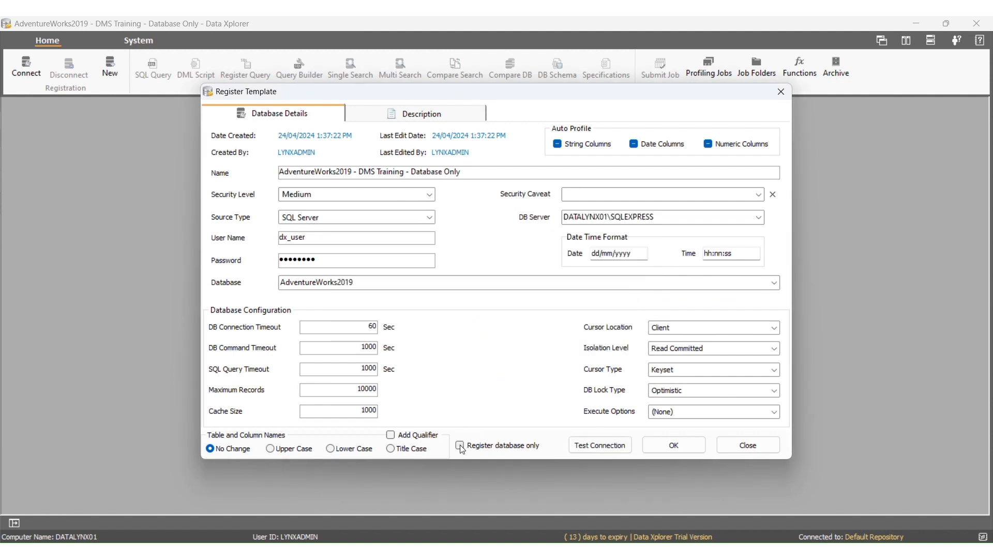
left_click(460, 446)
left_click(683, 446)
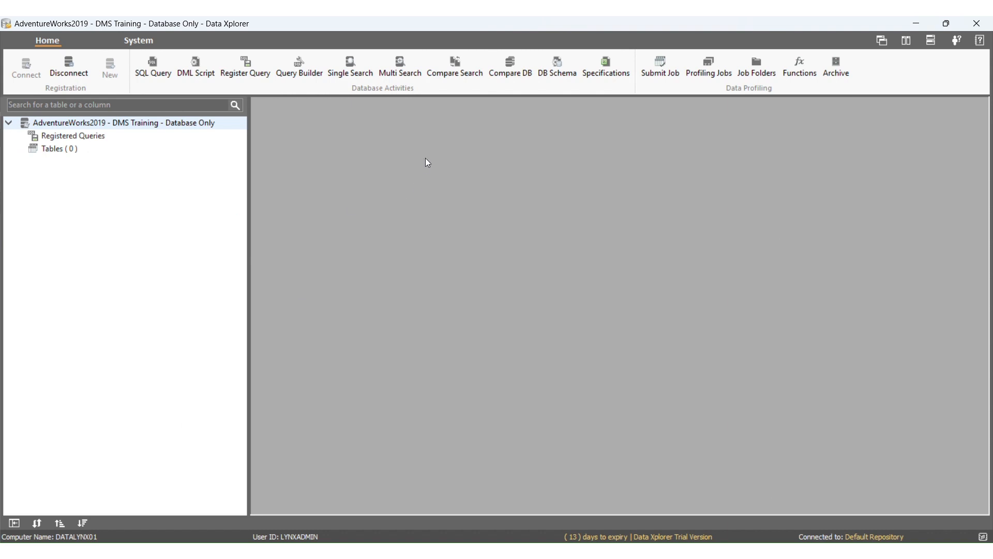
- Launch Notepad++ with a blank document
key("super")
type("note")
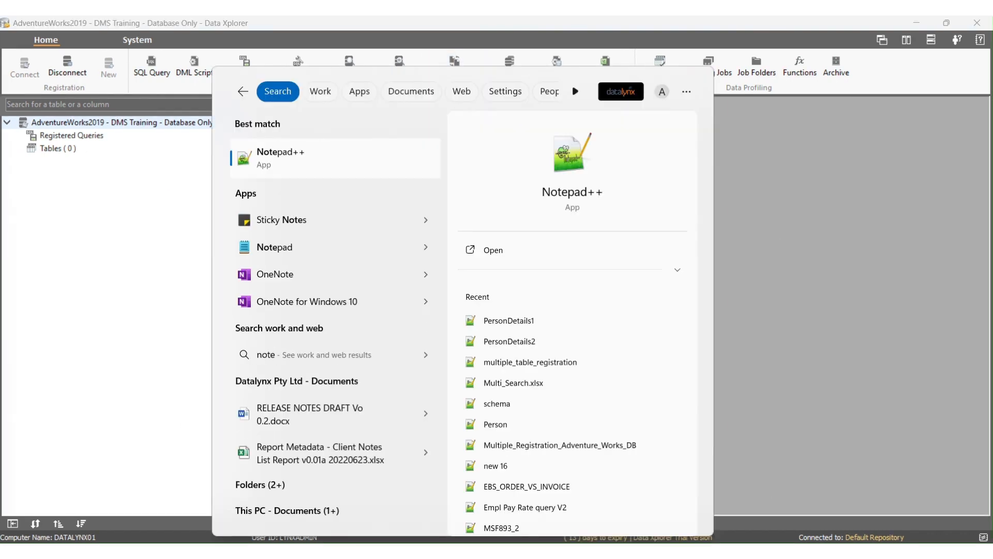
key("Return")
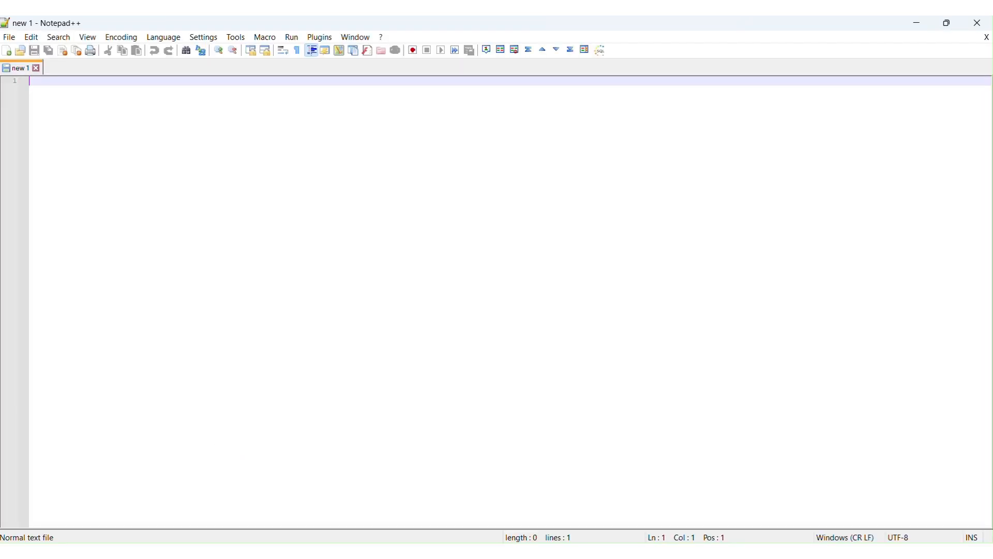
- List Person.Person, Person.Address, Production.Product, Production.ProductCategory, Purchasing.PurchaseOrderHeader and Purchasing.PurchaseOrderDetail on separate lines
type("Person.Person")
key("Return")
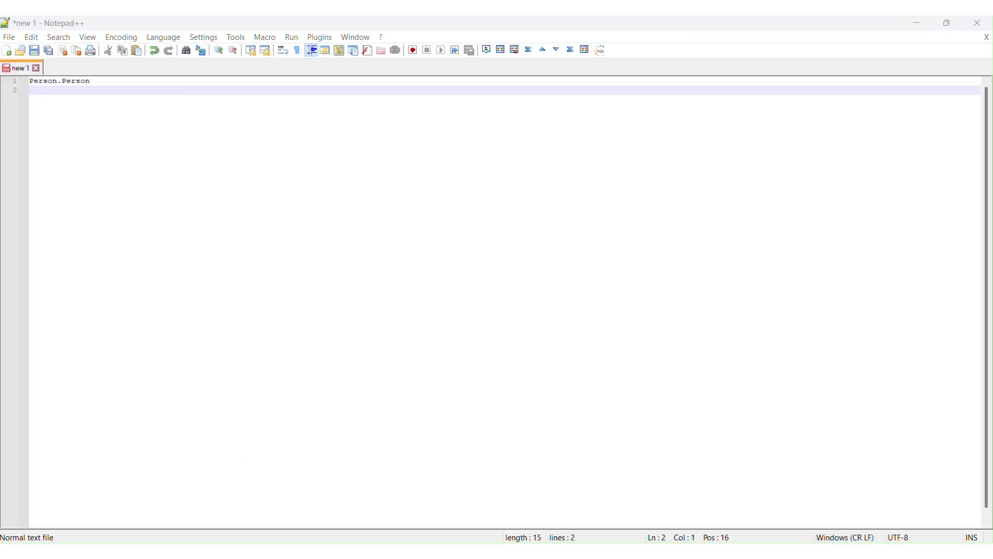
type("Person.Address")
key("Return")
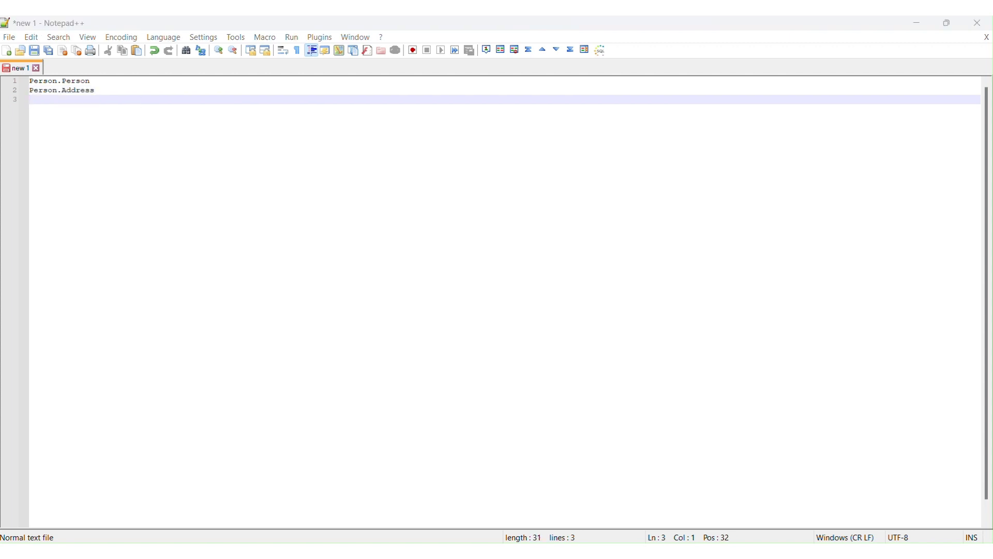
type("Production.Product")
key("Return")
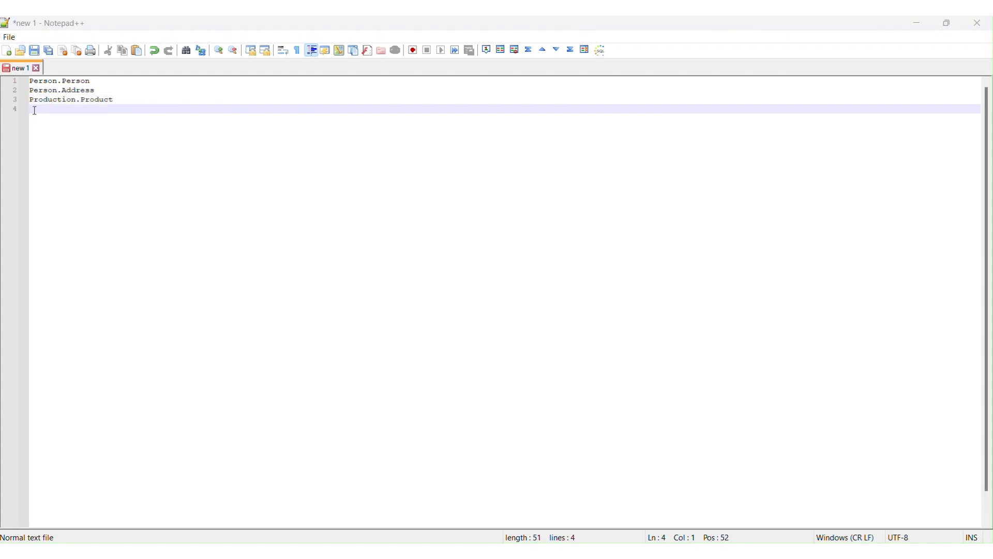
type("Production.ProductCategory")
key("Return")
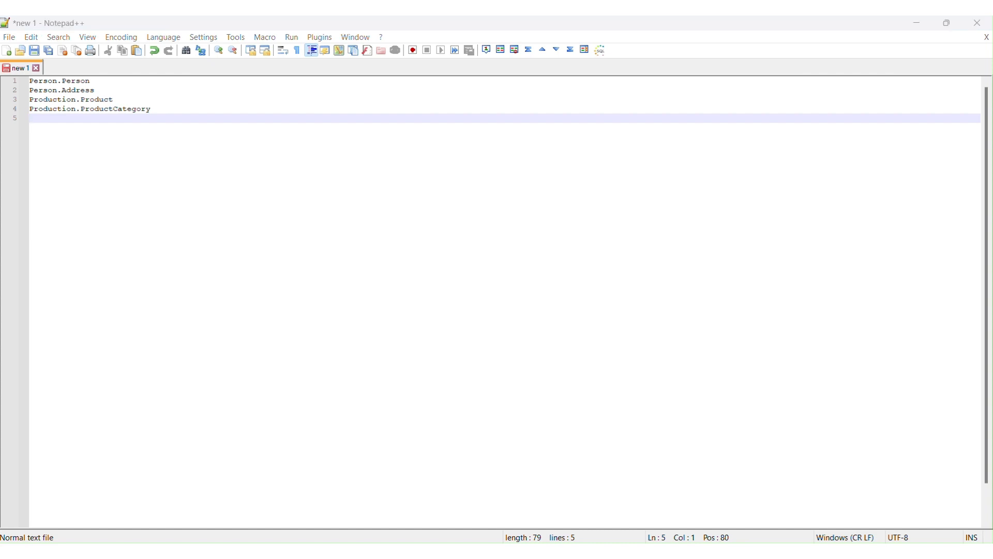
type("Purchasing.PurchaseOrderHeader")
key("Return")
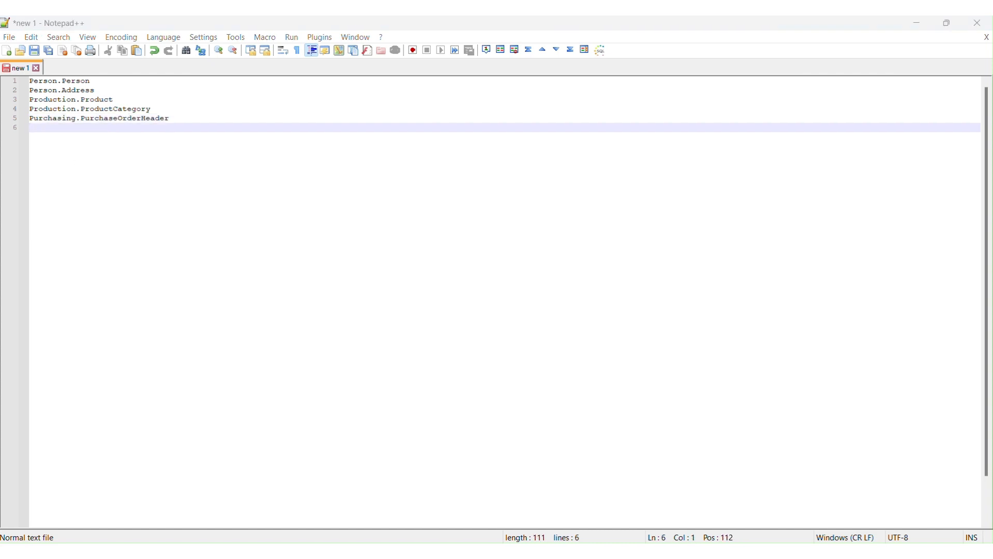
type("Purchasing.PurchaseOrderDetail")
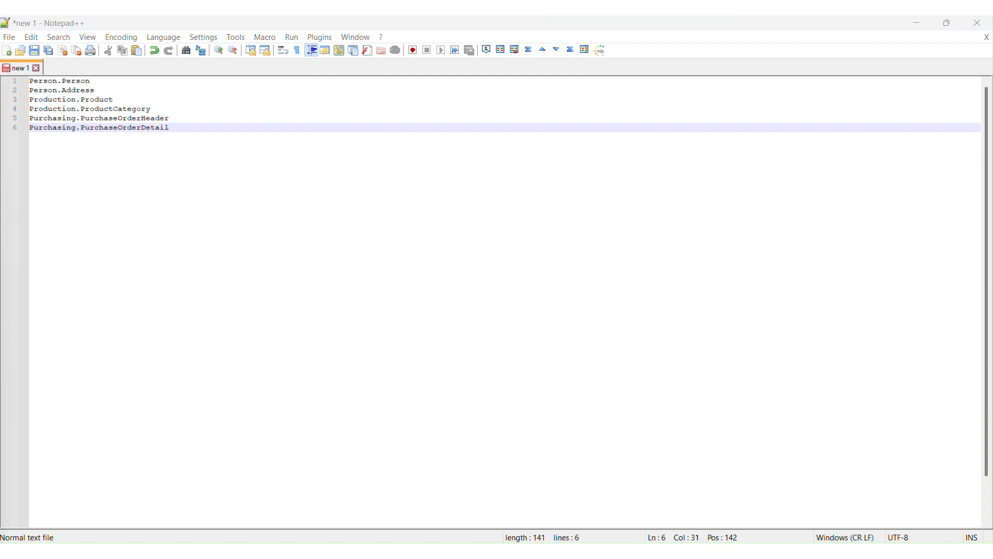
- Save the table list as MultiTableRegistration.txt in C:\temp\MultipleTableRegistration
left_click(9, 38)
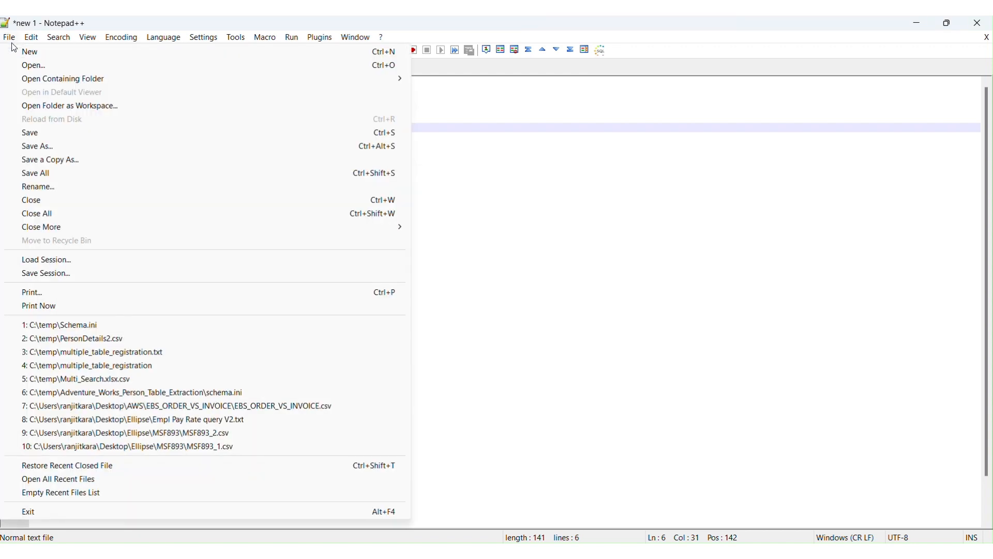
left_click(39, 147)
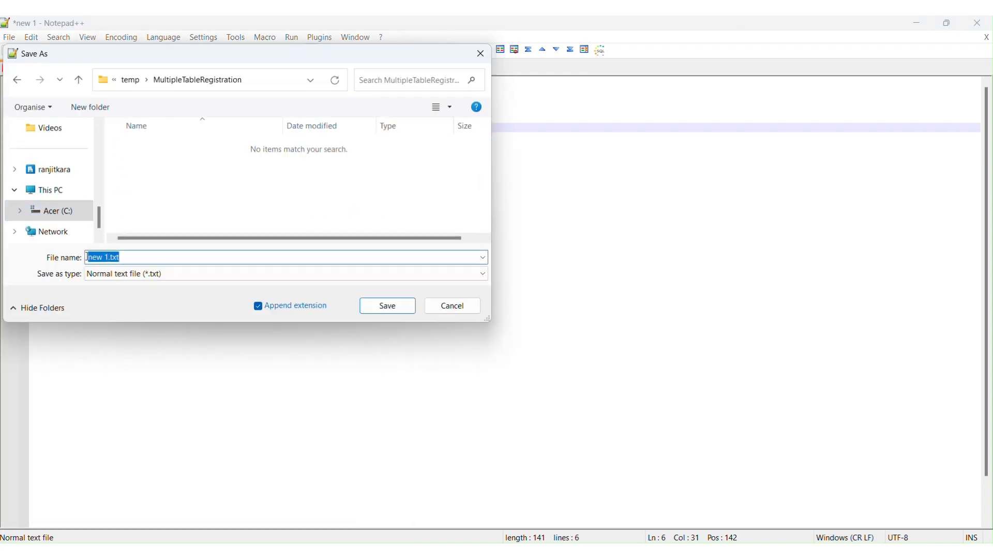
left_click(106, 258)
left_click_drag(107, 257, 87, 257)
type("MultiTableRegistration")
left_click(373, 308)
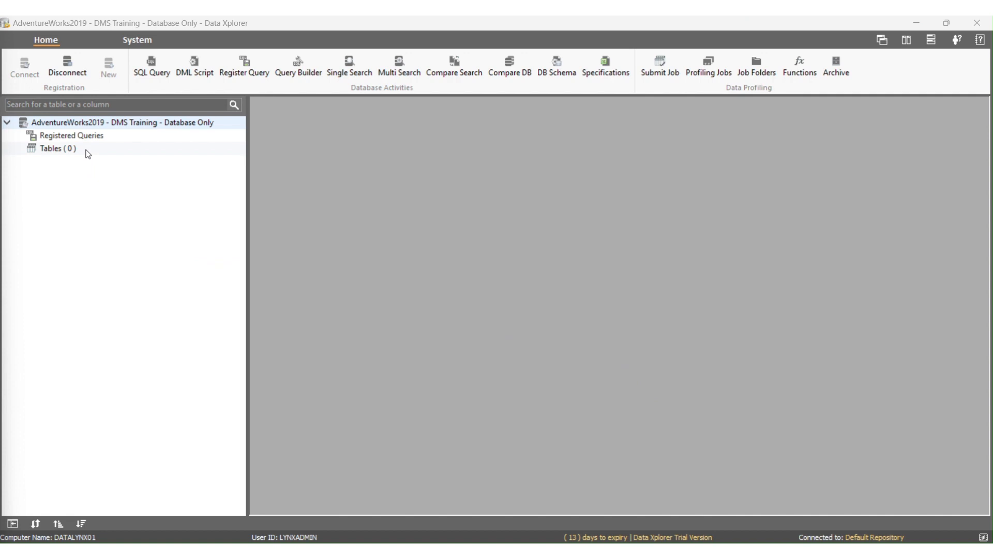
- In Data Xplorer, register multiple tables from MultiTableRegistration.txt with table and column names unchanged, and disconnect from the database
right_click(87, 150)
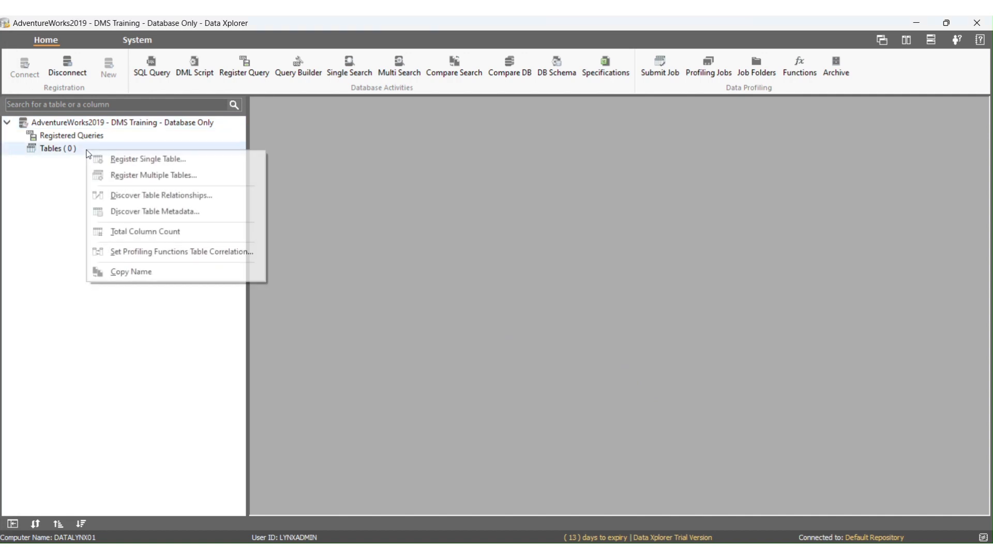
left_click(111, 176)
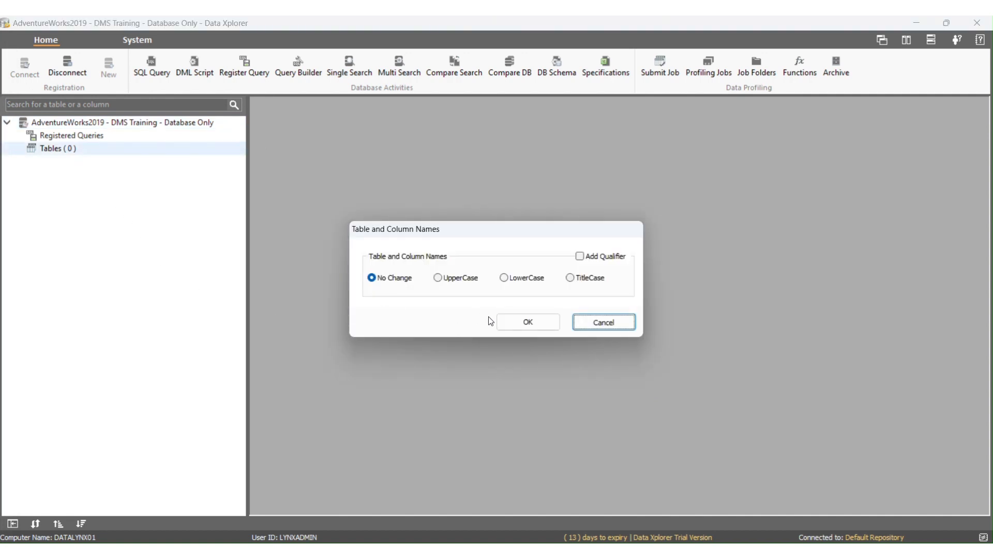
left_click(500, 323)
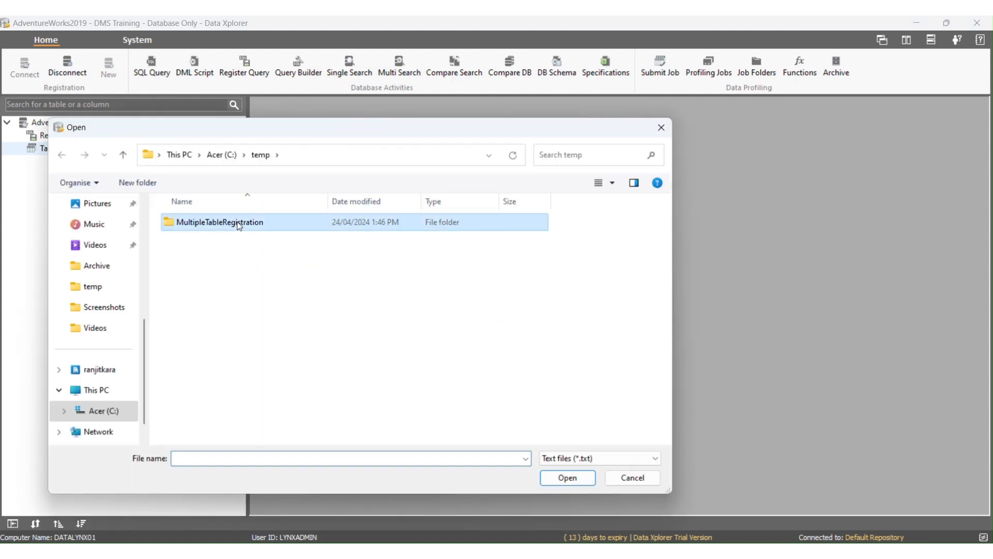
double_click(238, 223)
left_click(241, 226)
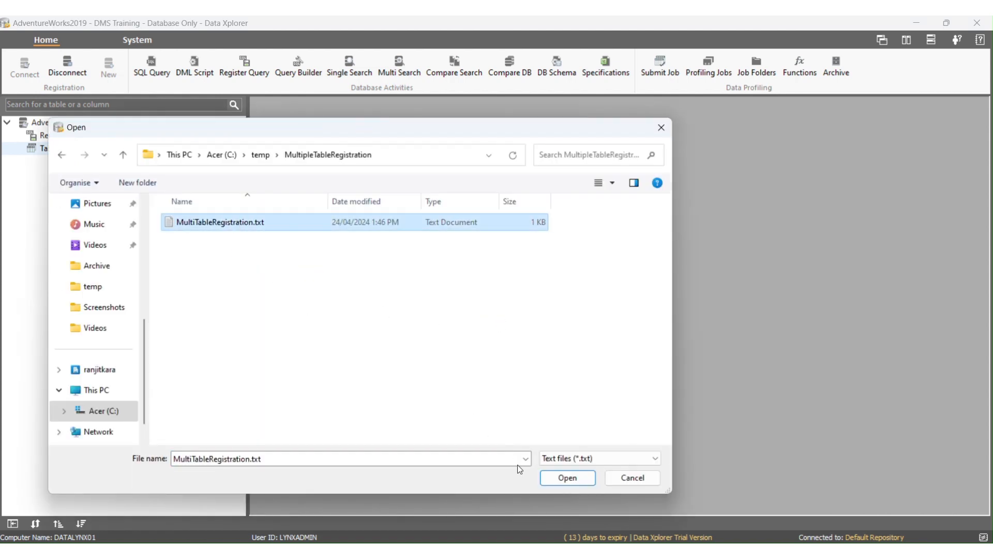
left_click(549, 480)
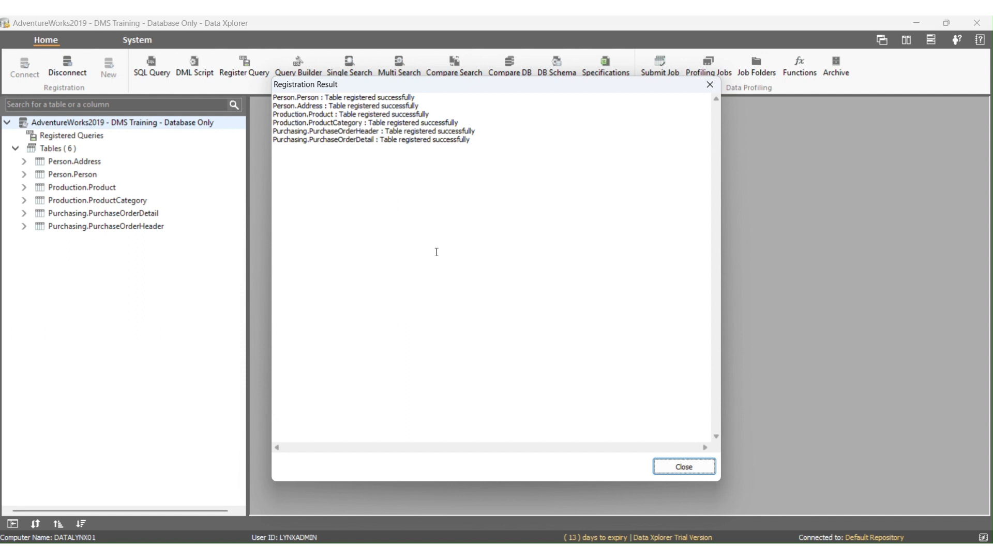
left_click(668, 468)
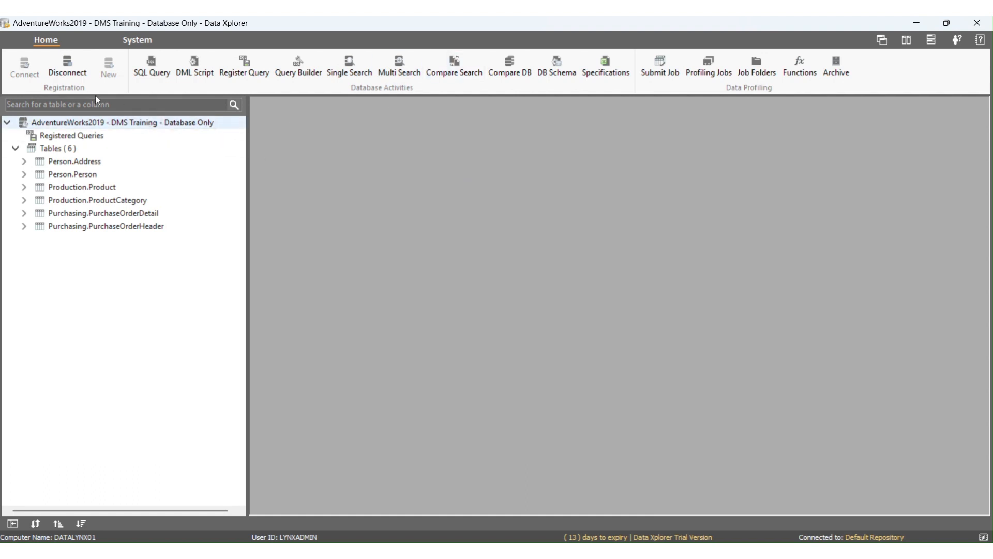
left_click(69, 67)
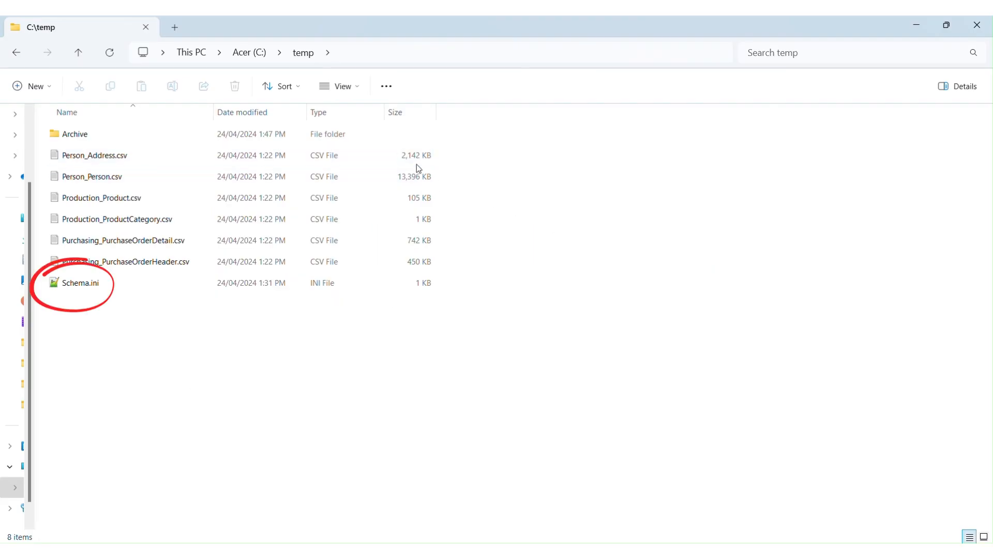
- Switch to File Explorer and copy the path of the C:\temp folder holding the extracted CSV files
left_click(411, 219)
left_click(333, 380)
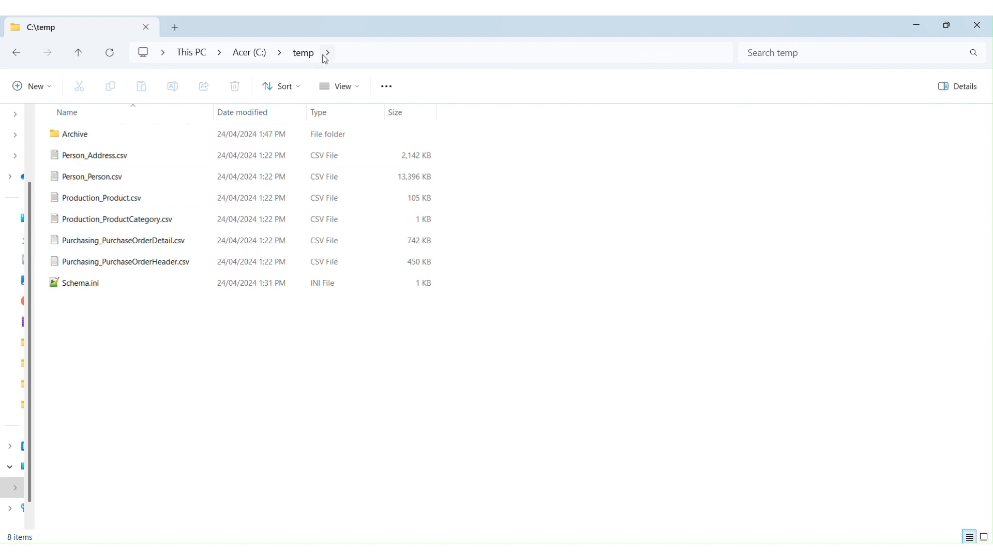
left_click(390, 52)
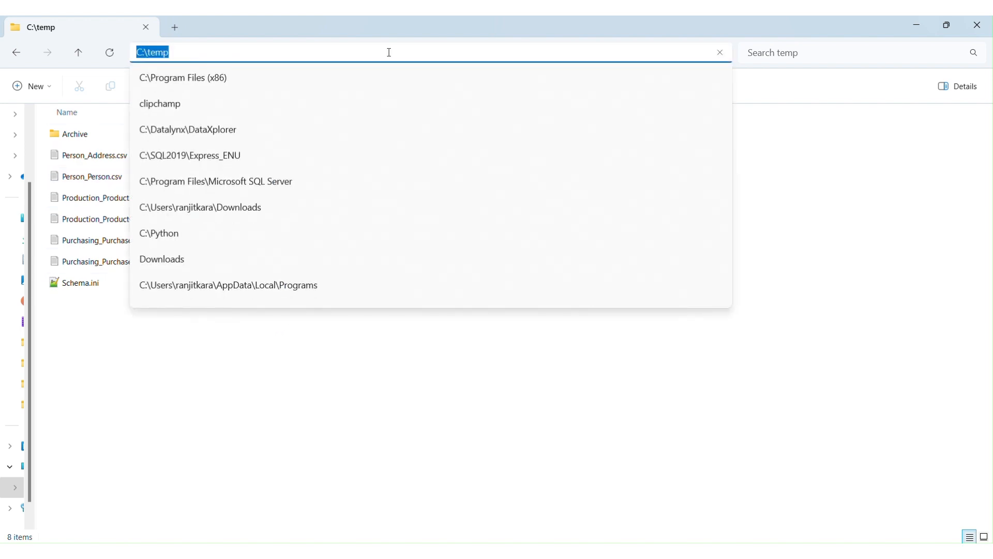
left_click(810, 154)
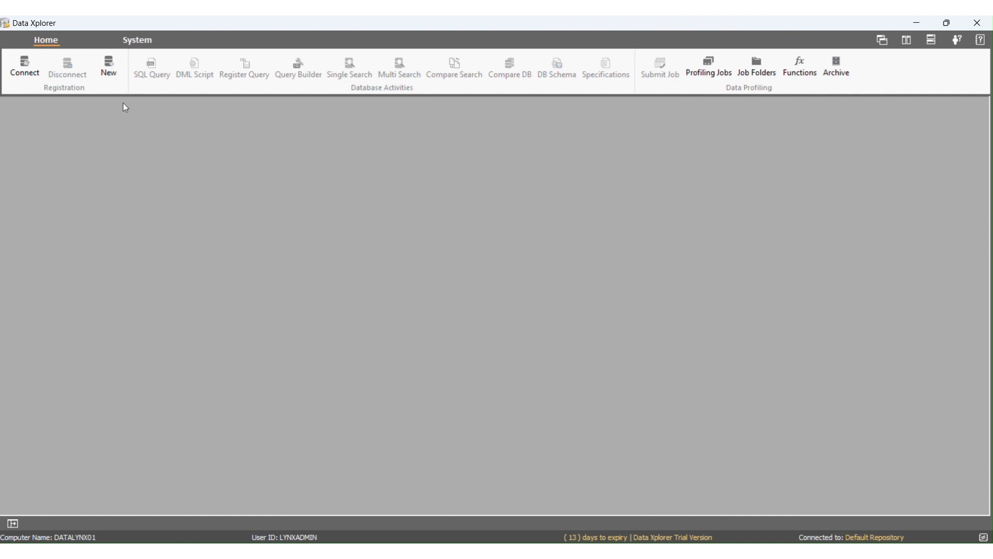
- In Data Xplorer, create a file folder on server DATALYNX01 named AdventureWorks2019 - Extracted, with the description 6 Extracted .csv Files
left_click(138, 42)
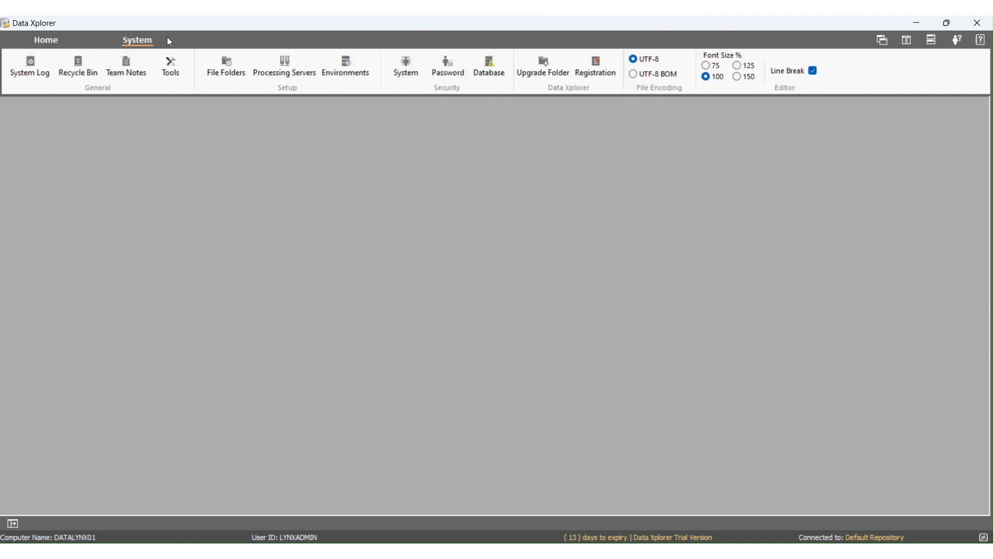
left_click(228, 70)
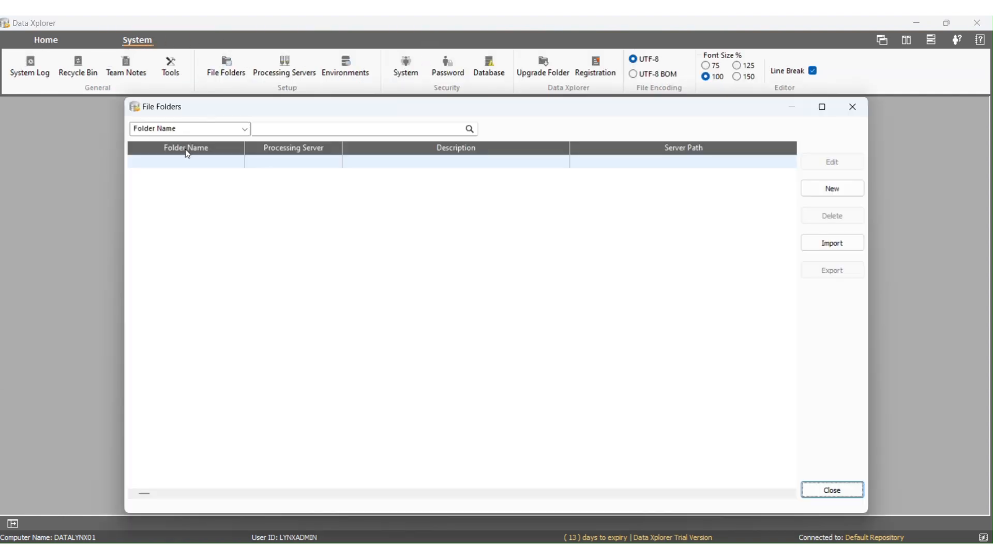
left_click(828, 190)
left_click(505, 217)
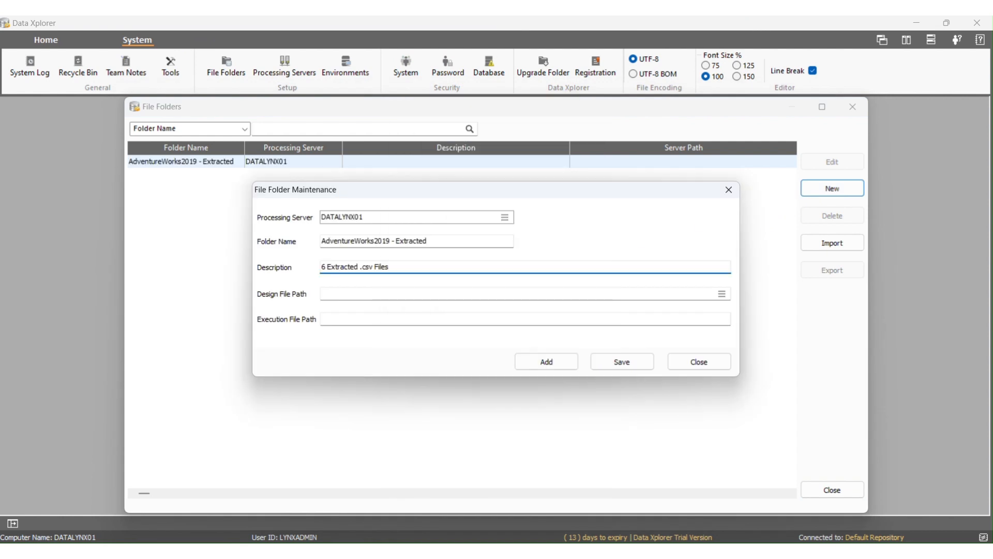
- Set the file folder's design and execution file paths to C:\temp, save it and close the file folders list
left_click(366, 295)
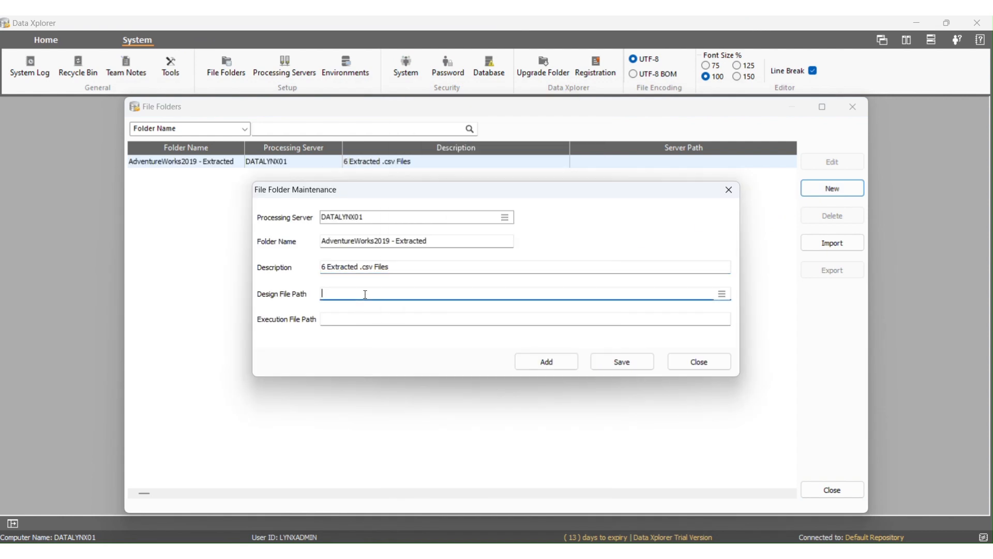
type("C:\\temp")
left_click(362, 319)
type("C:\\temp")
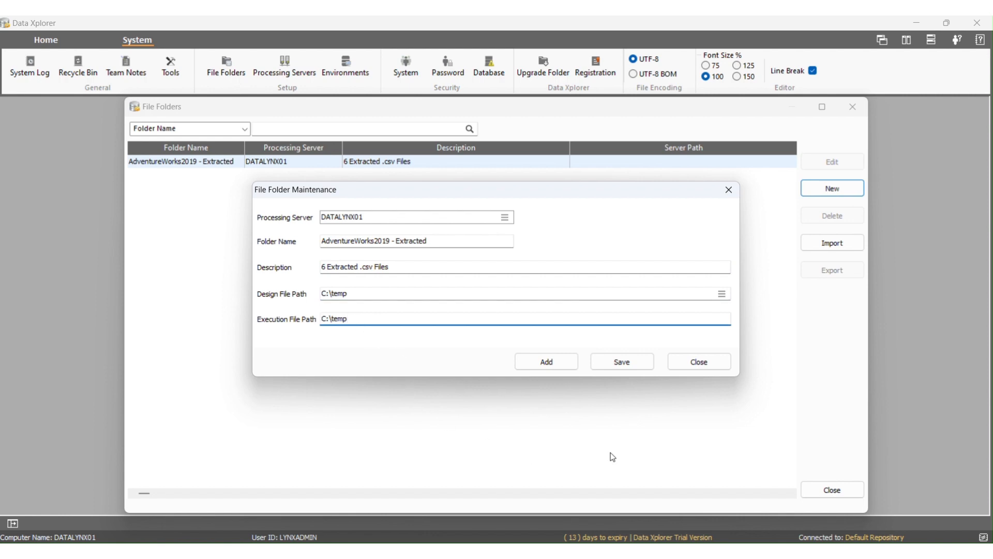
left_click(638, 364)
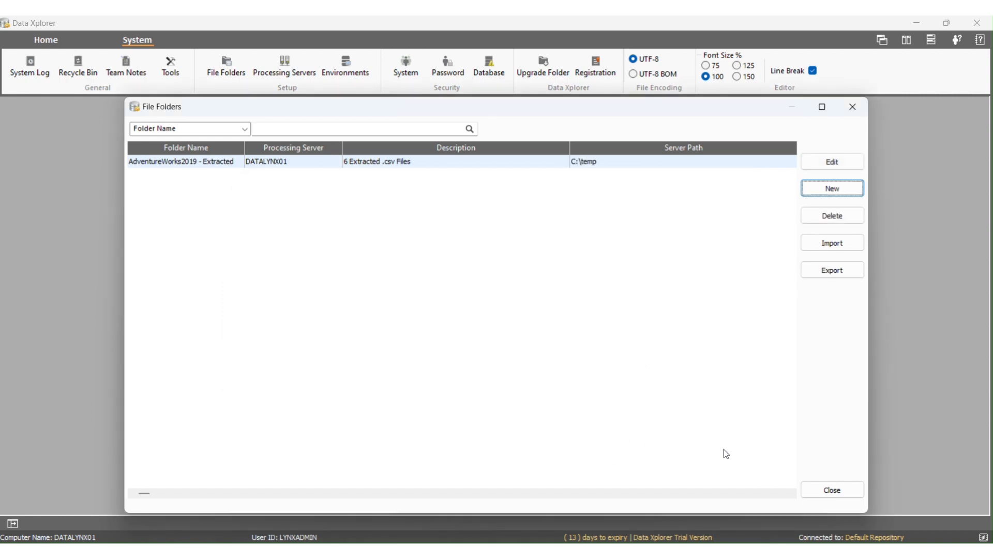
left_click(814, 484)
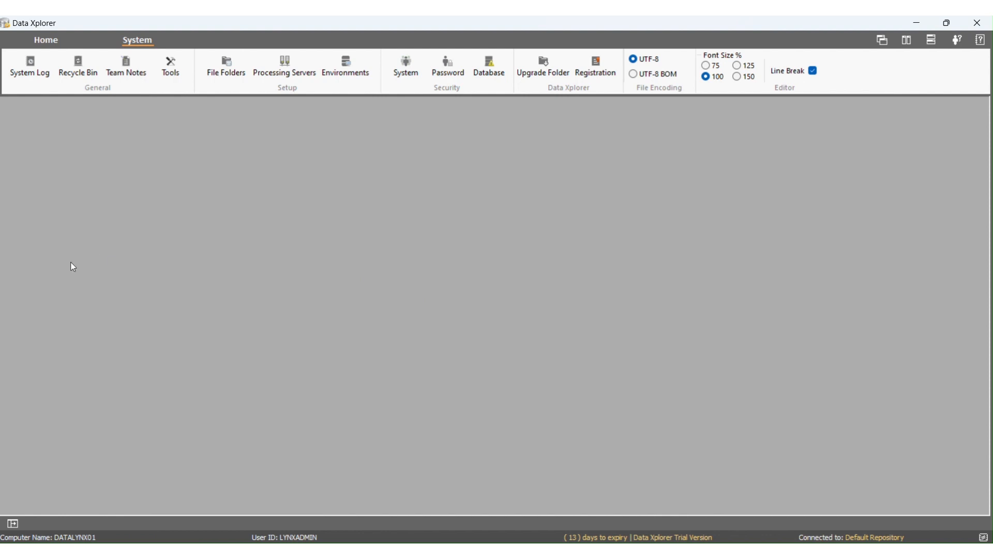
- Start a new database registration named AdventureWorks2019 - Delimited Files with the source type Delimited
left_click(60, 44)
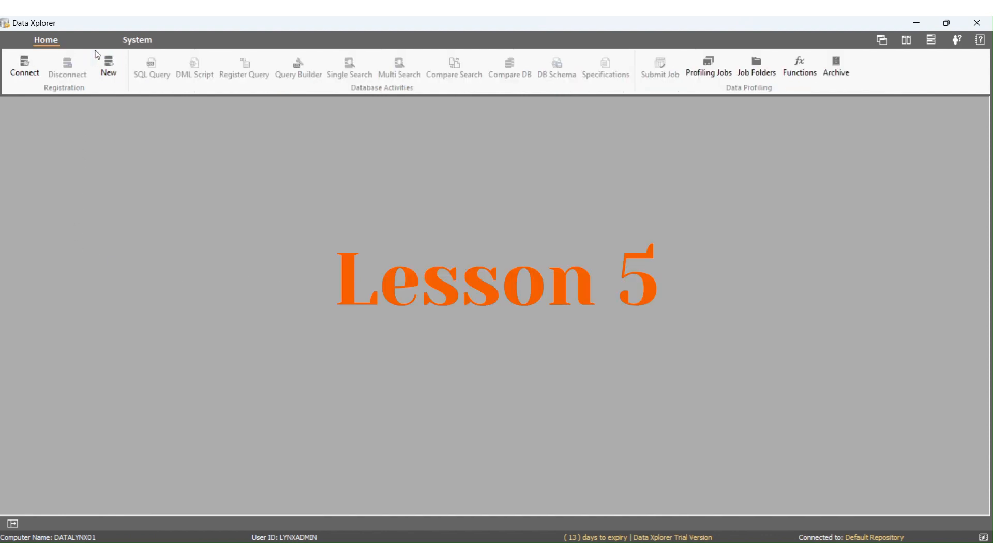
left_click(108, 64)
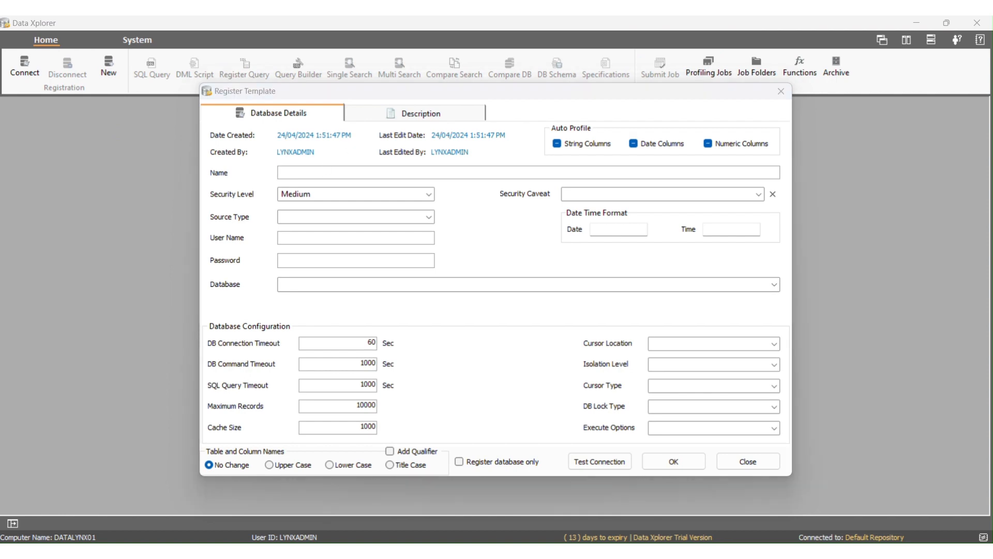
type("Adven")
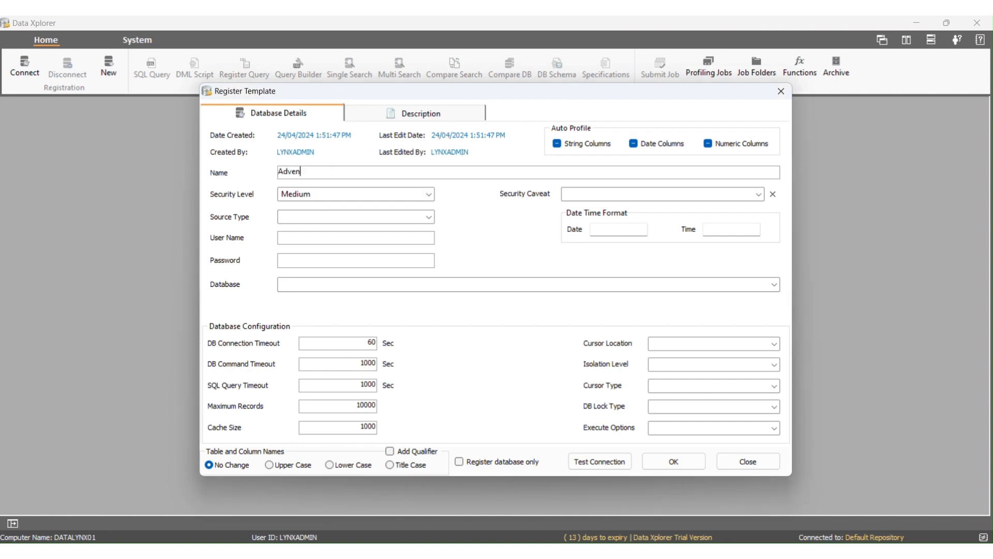
type("tureWorks2019 - Delimited Files")
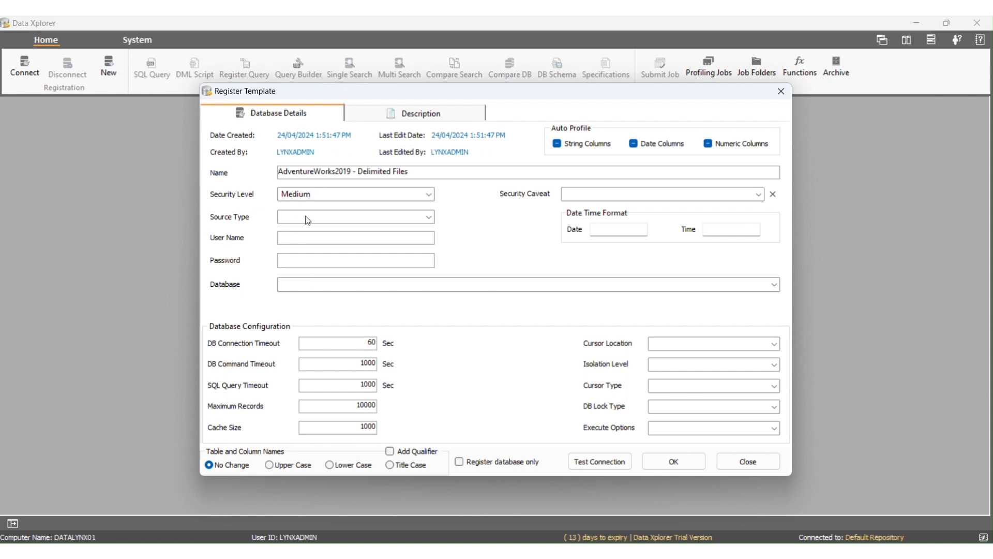
left_click(427, 222)
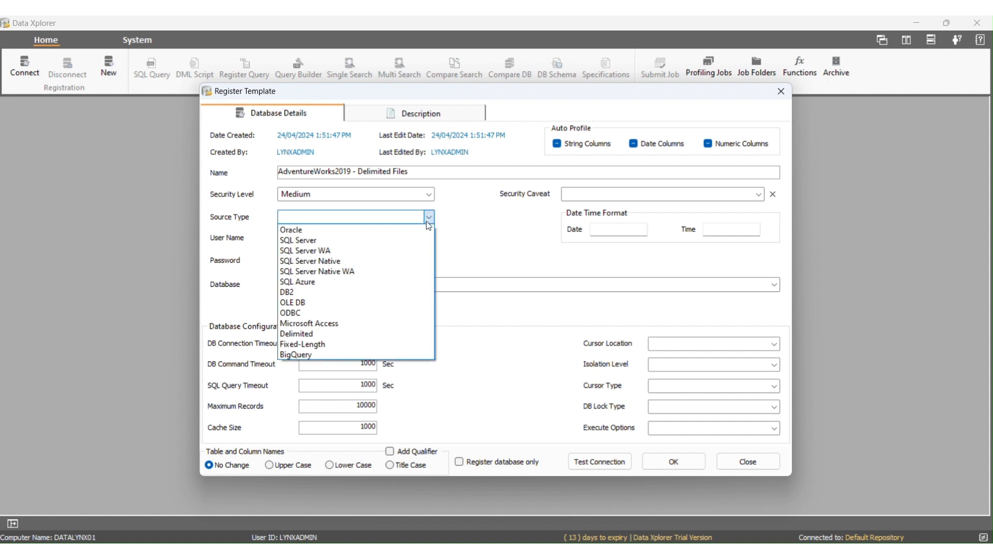
left_click(391, 336)
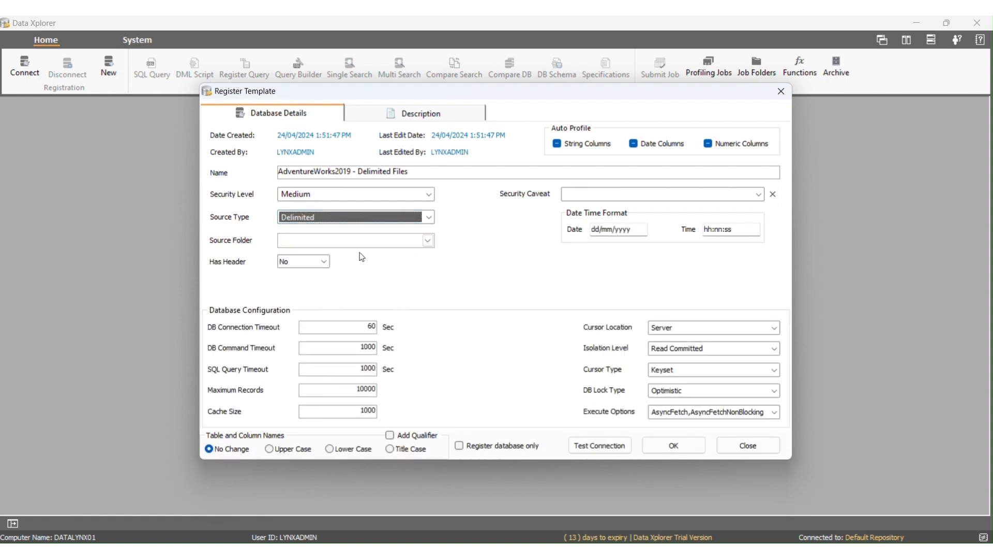
- Set the source folder to AdventureWorks2019 - Extracted with a header row, test the connection and save the registration
left_click(428, 241)
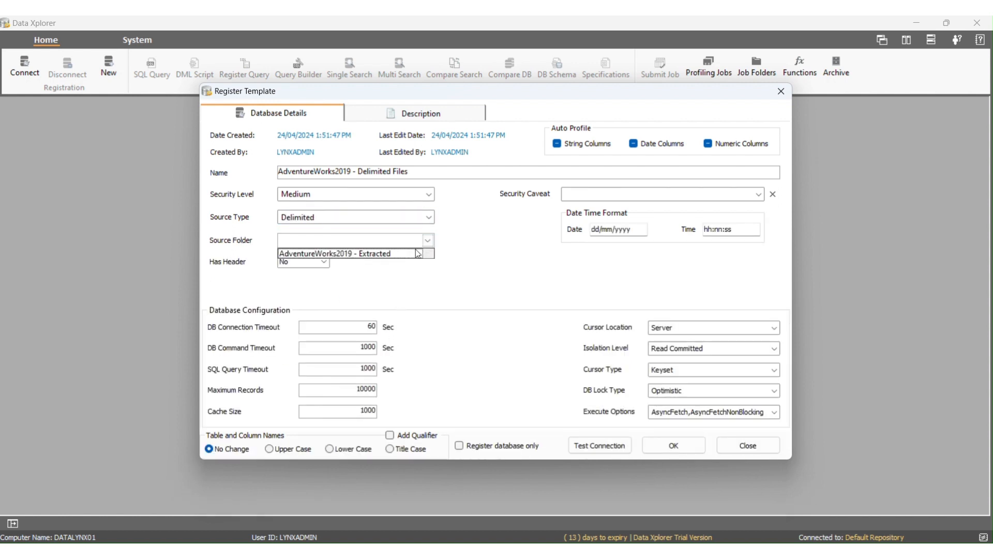
left_click(416, 254)
left_click(325, 261)
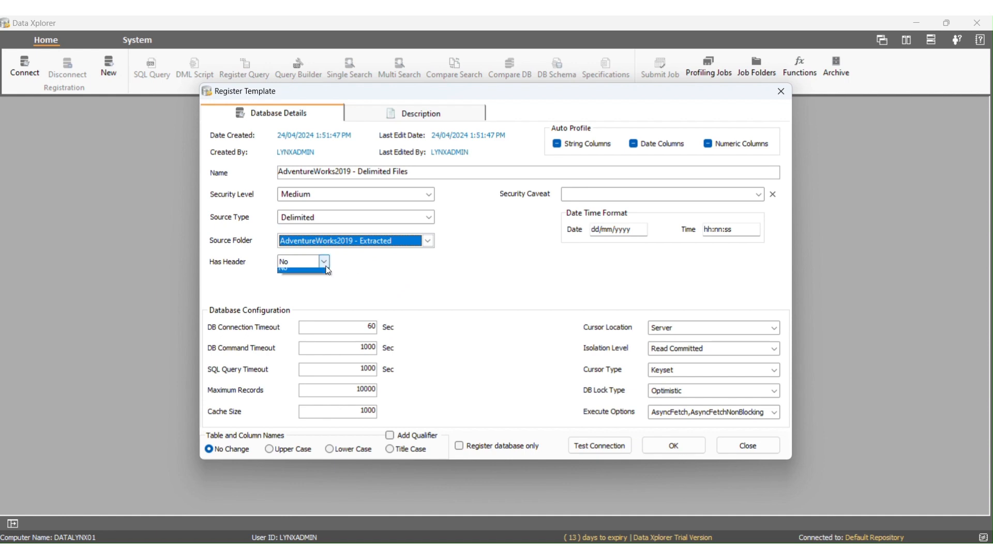
left_click(322, 274)
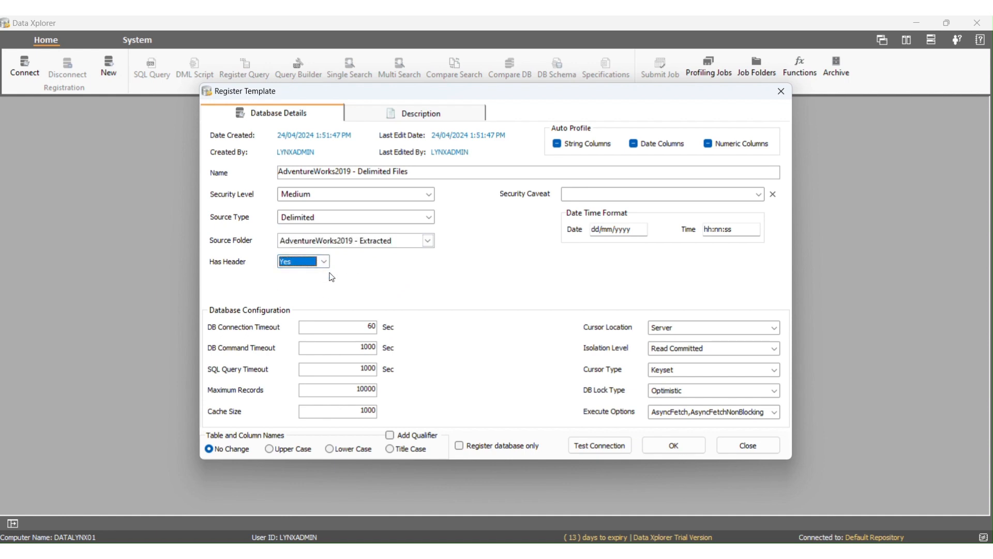
left_click(601, 453)
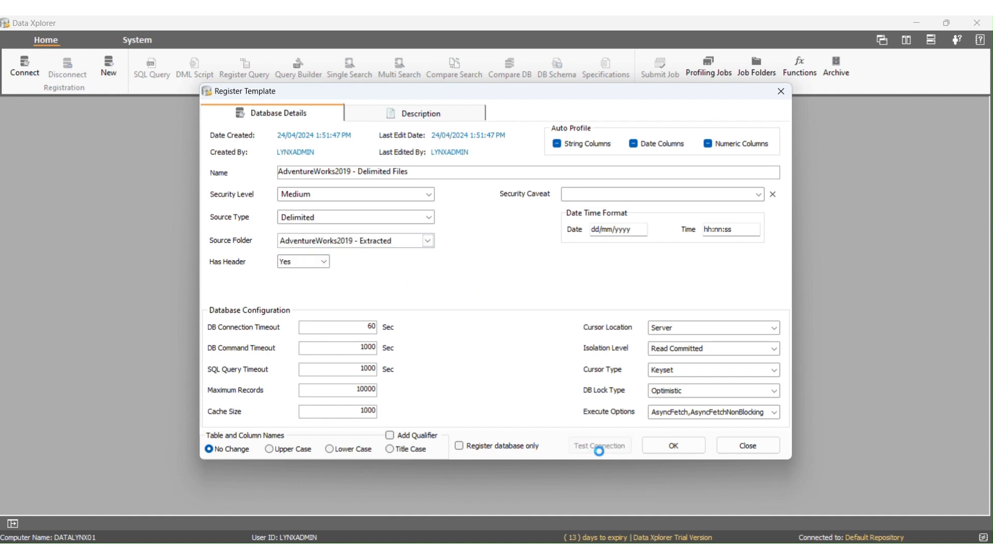
left_click(486, 342)
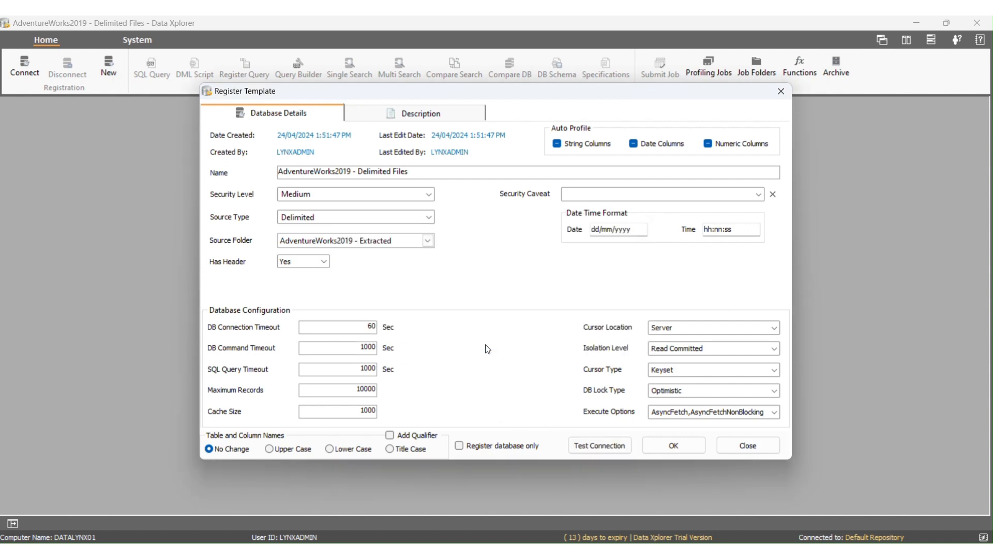
left_click(672, 444)
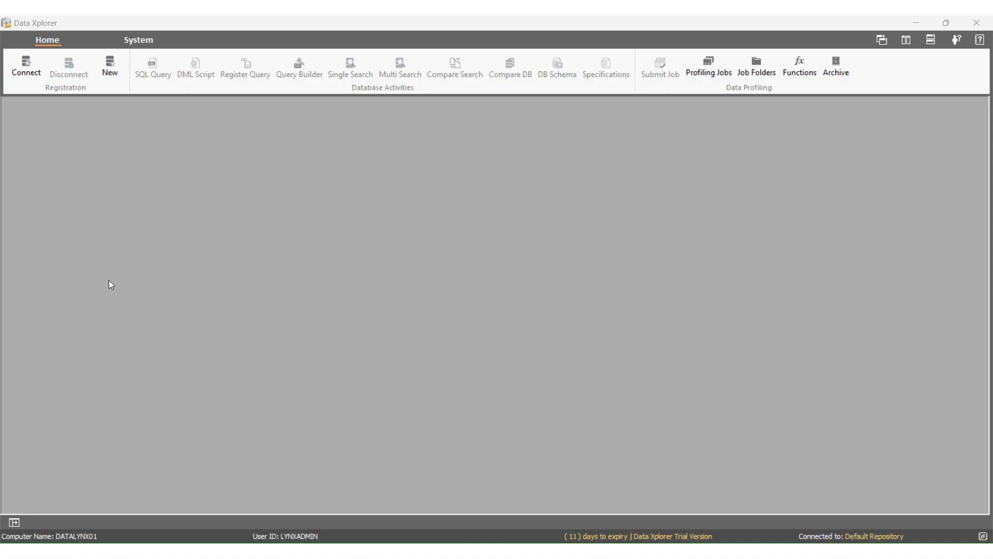
- Connect to AdventureWorks2019 - DMS Training - Database Only and apply the TABLE_RECORD_COUNT profiling function to the Person.Address table
left_click(30, 76)
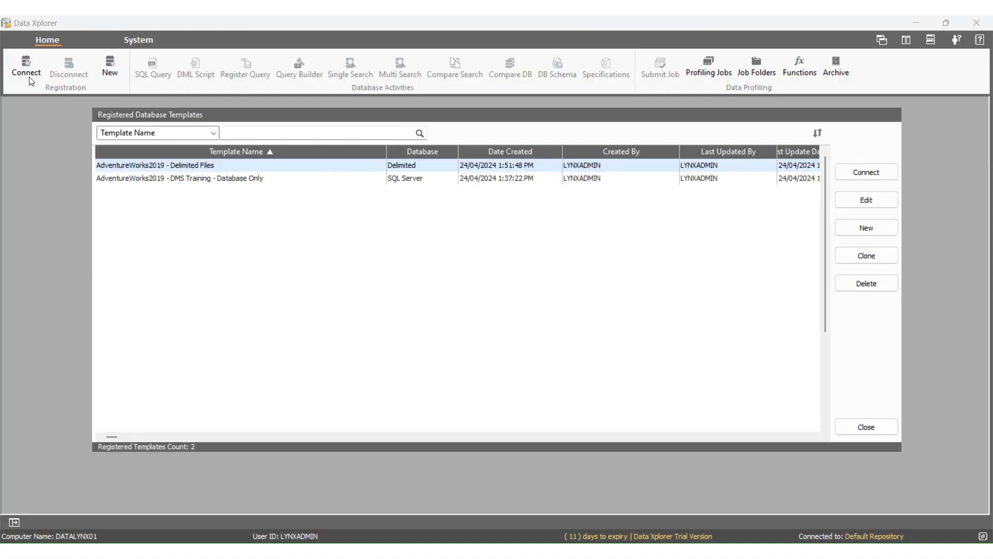
double_click(126, 181)
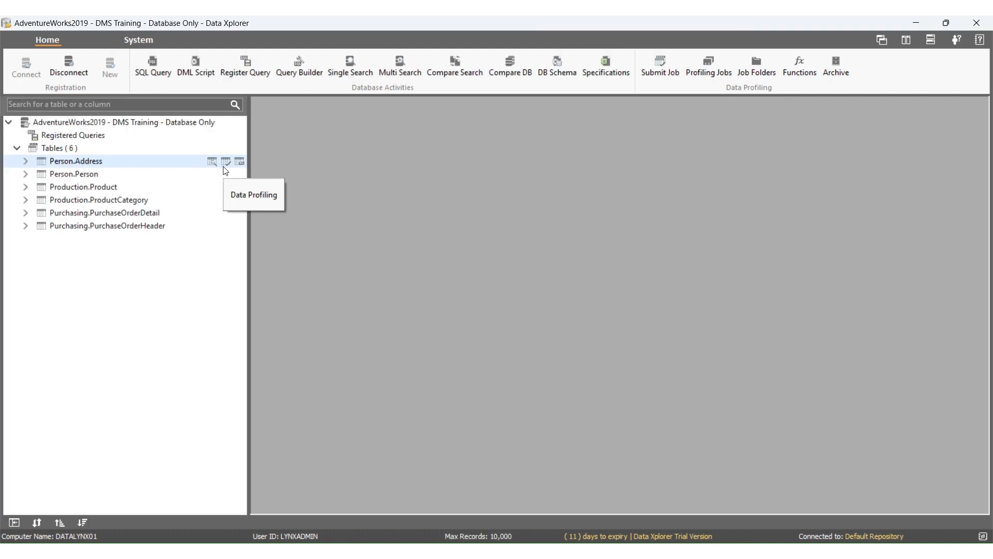
left_click(225, 165)
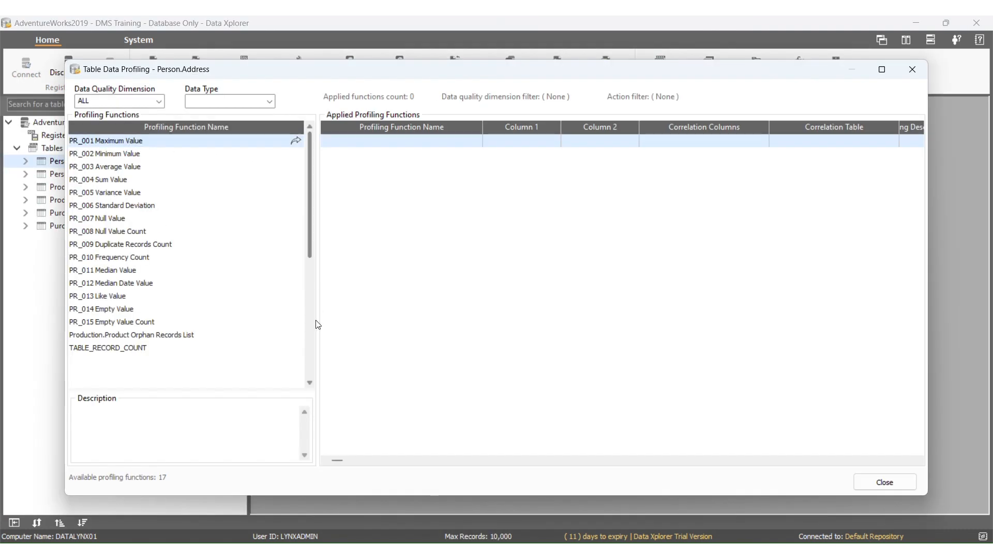
left_click(145, 350)
left_click(296, 348)
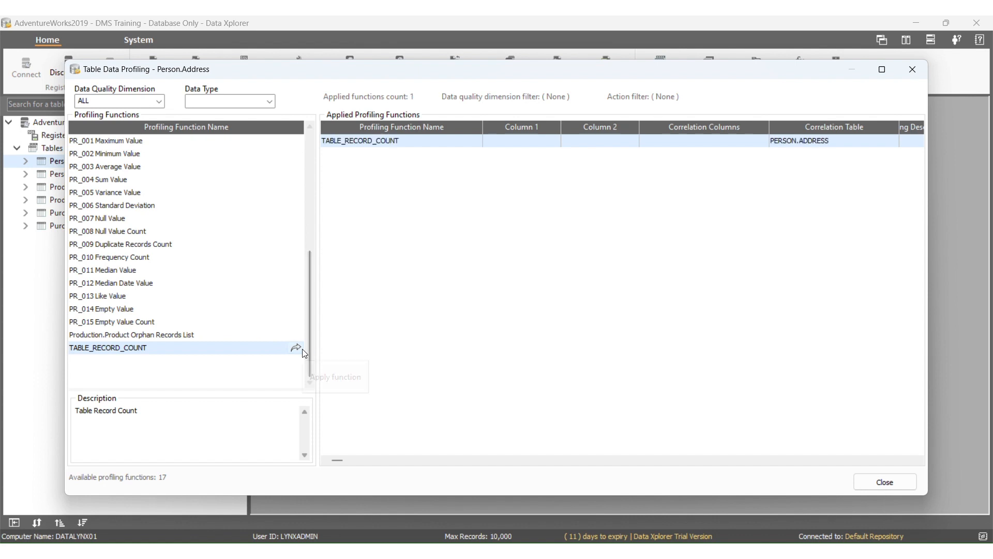
- Run the applied TABLE_RECORD_COUNT function on Person.Address, and close its result and the table's profiling window
double_click(483, 147)
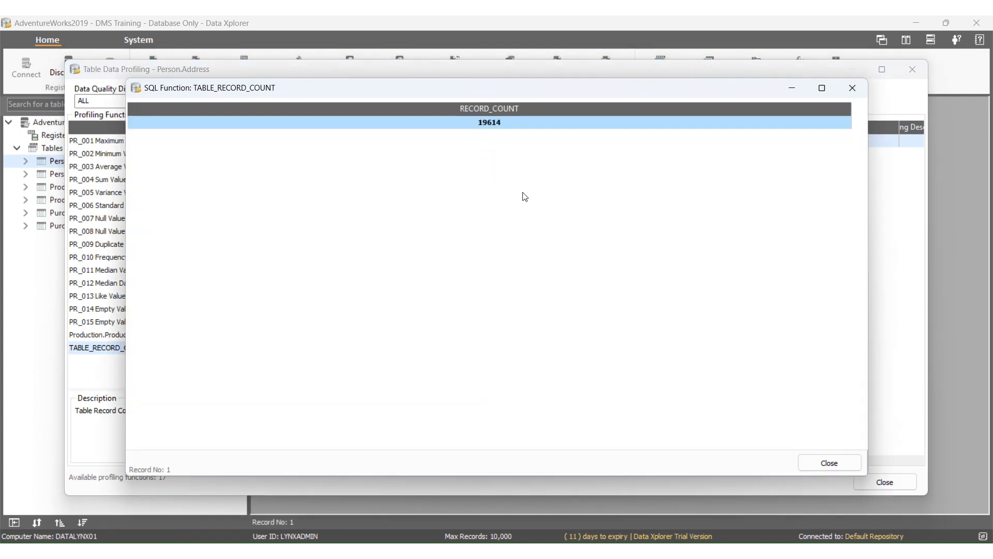
left_click(831, 463)
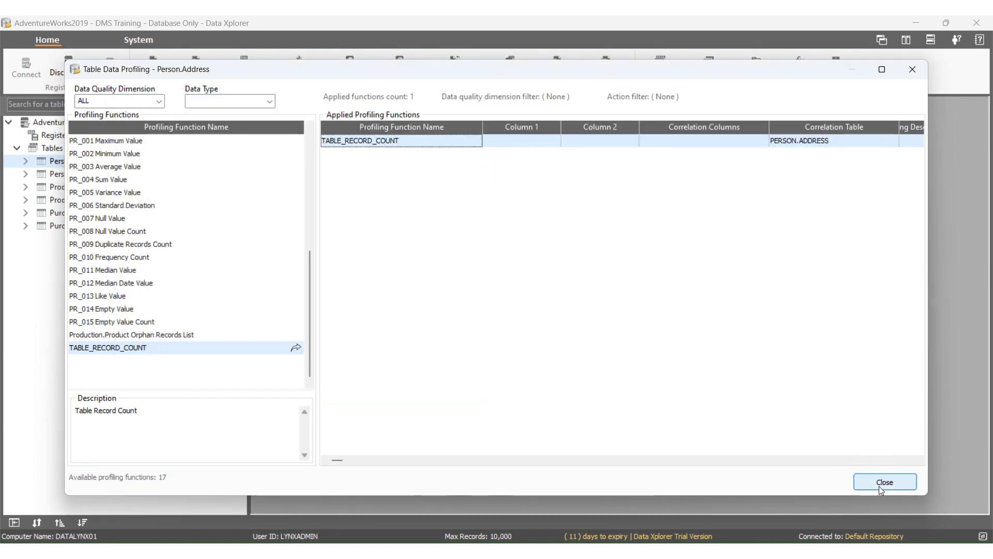
left_click(881, 484)
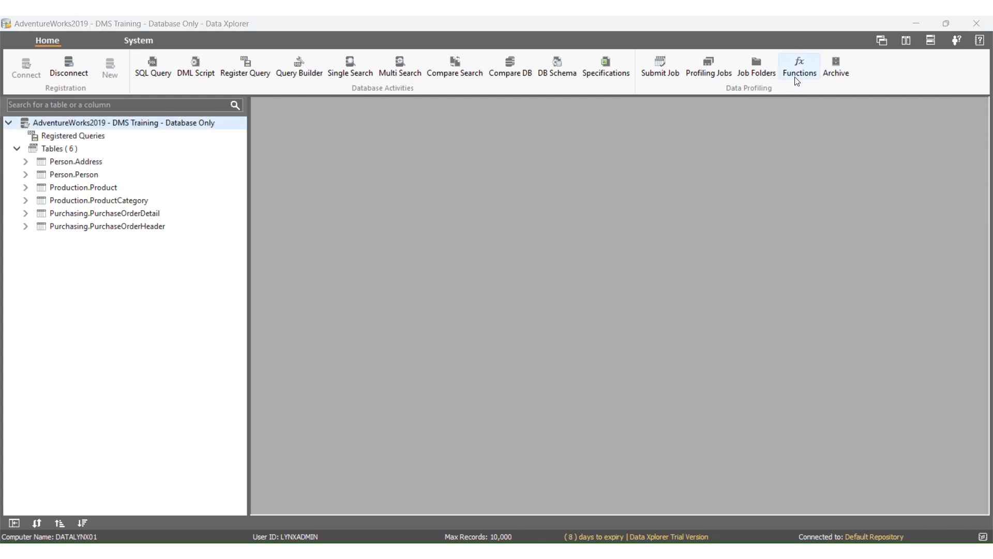
- From the profiling functions list, apply the Table Record Count function to all six registered tables
left_click(797, 81)
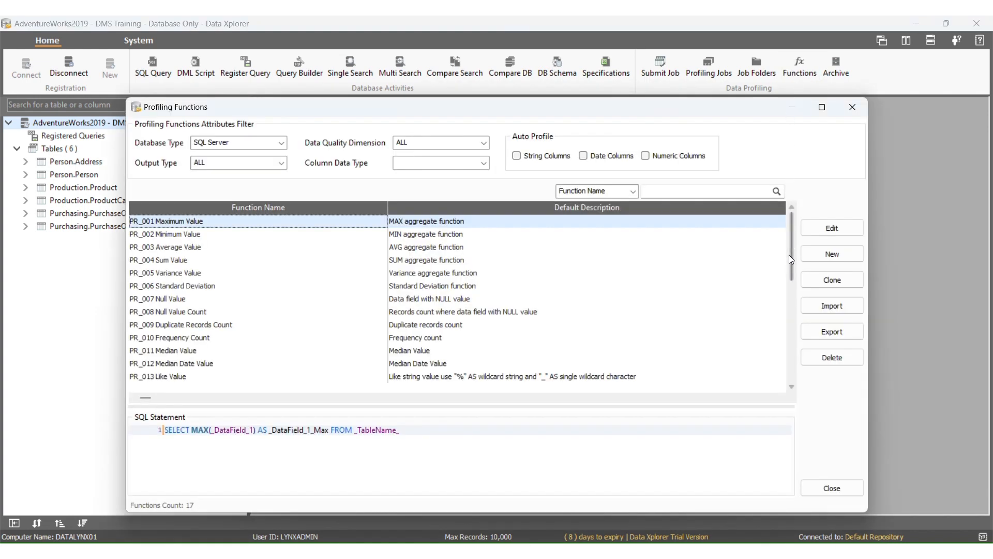
left_click_drag(789, 254, 791, 356)
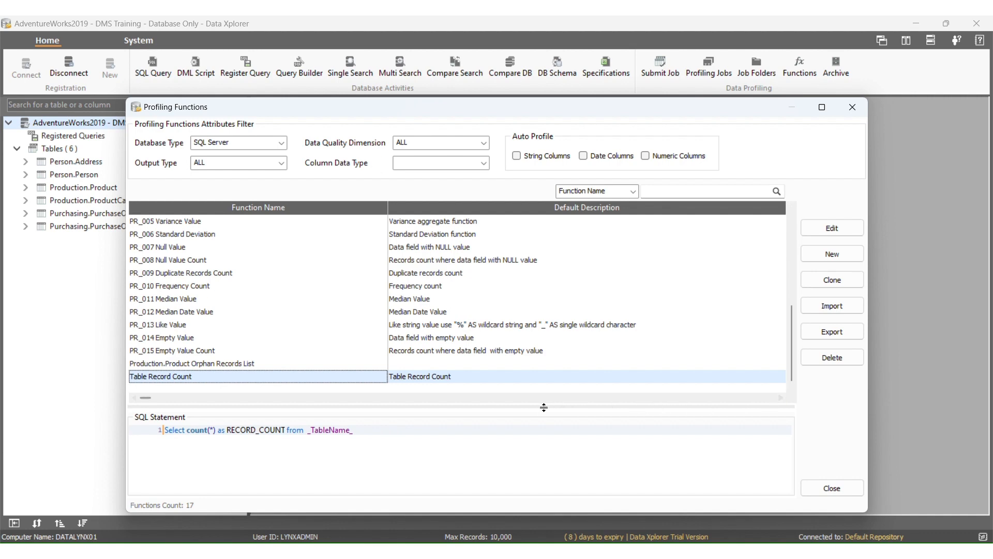
scroll(477, 381, "right", 5)
right_click(476, 381)
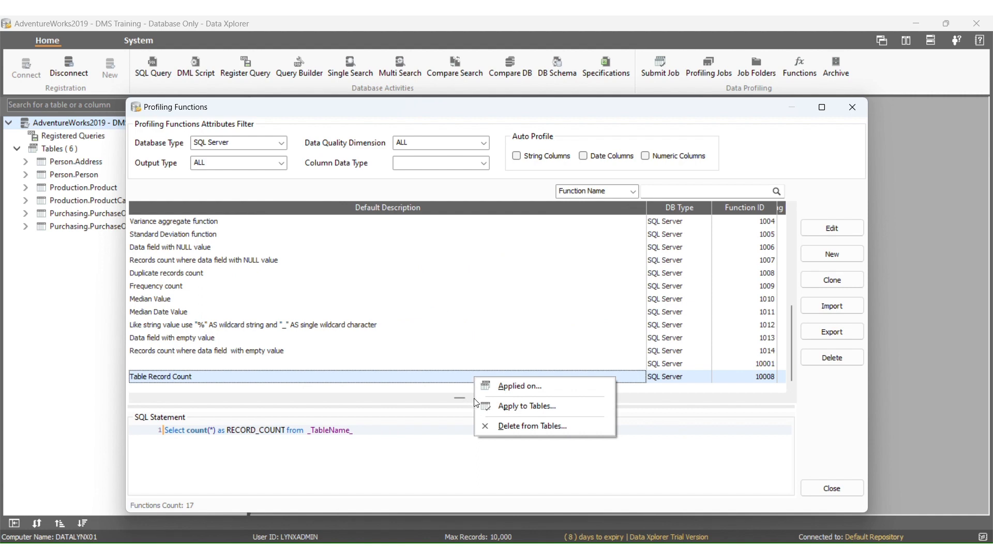
left_click(486, 406)
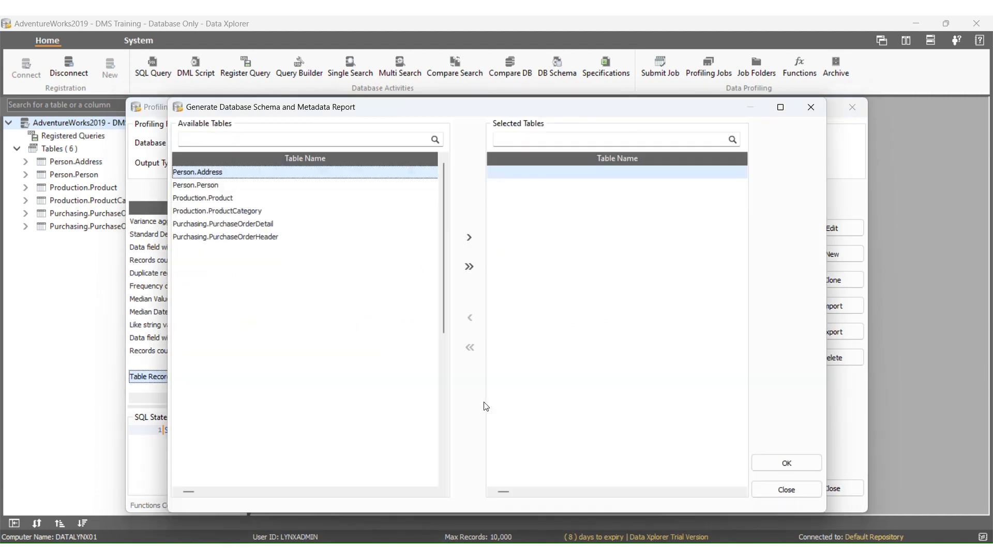
left_click(472, 266)
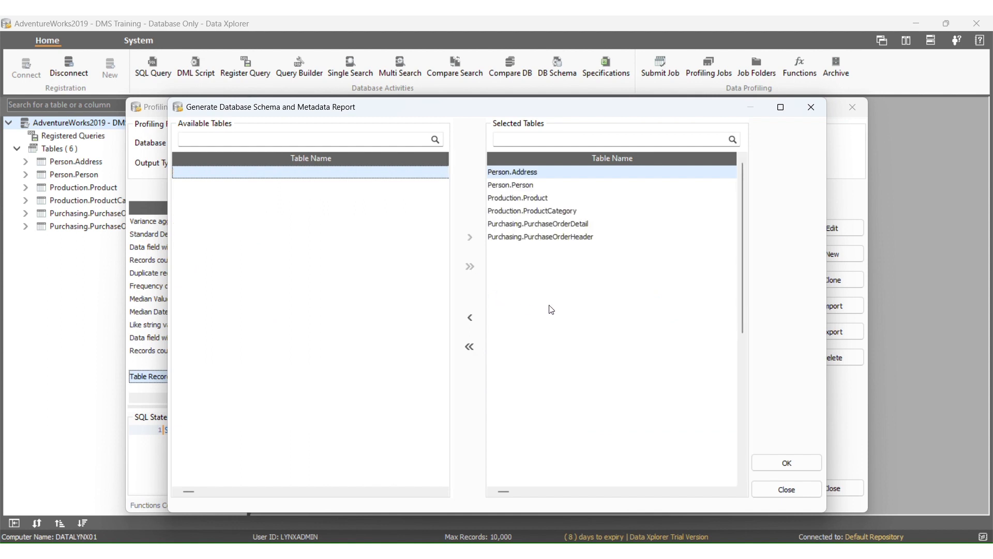
left_click(762, 460)
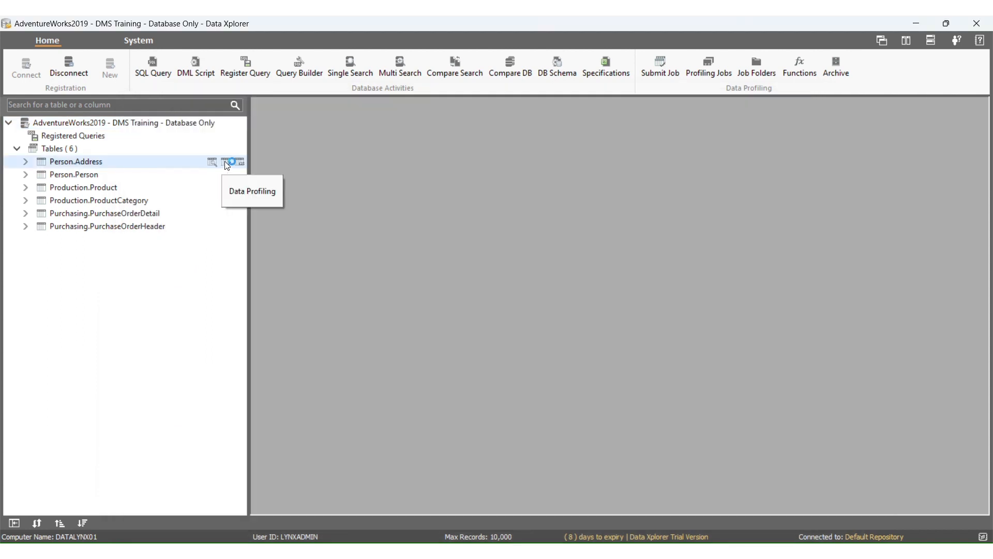
- Reopen data profiling for Person.Address, check its Table Record Count result, and close both windows
left_click(225, 162)
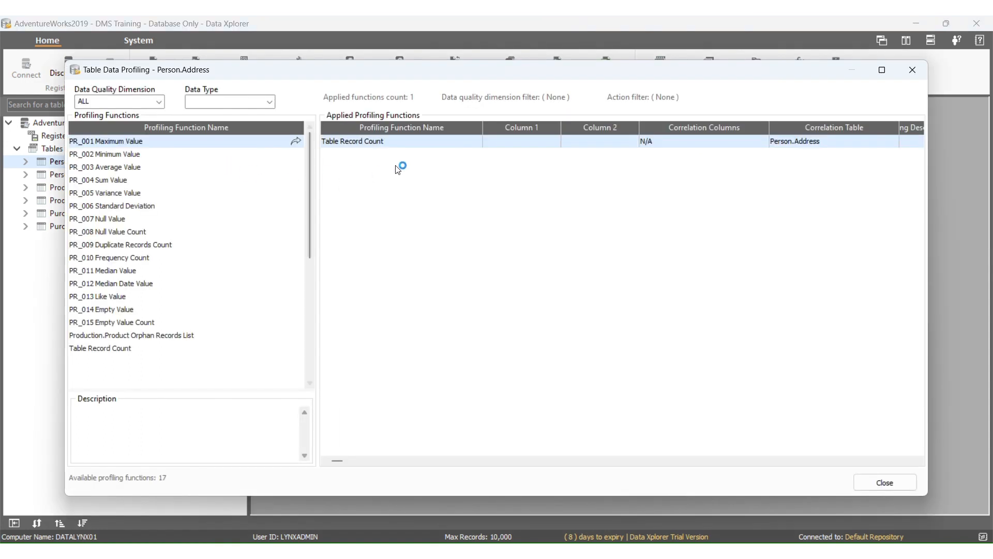
double_click(446, 138)
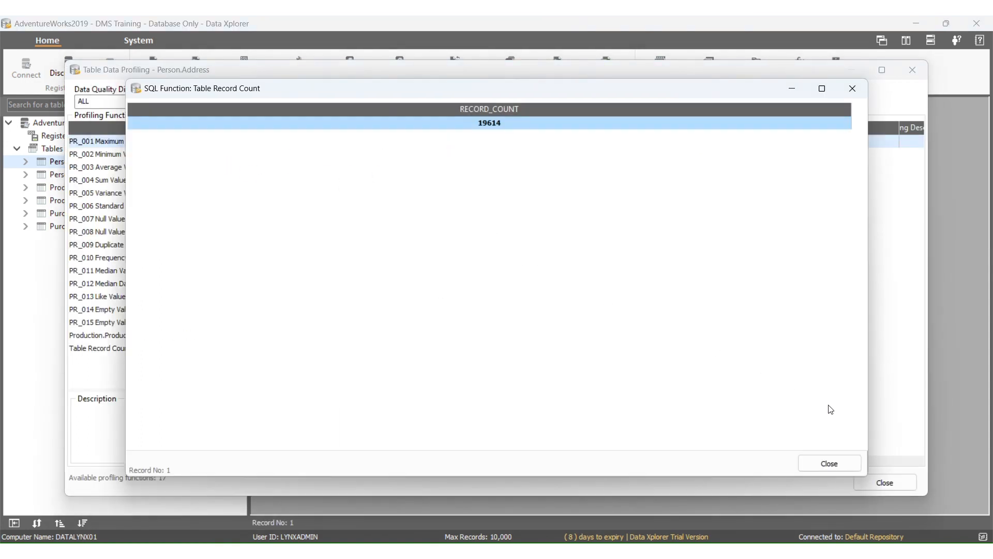
left_click(829, 463)
left_click(883, 483)
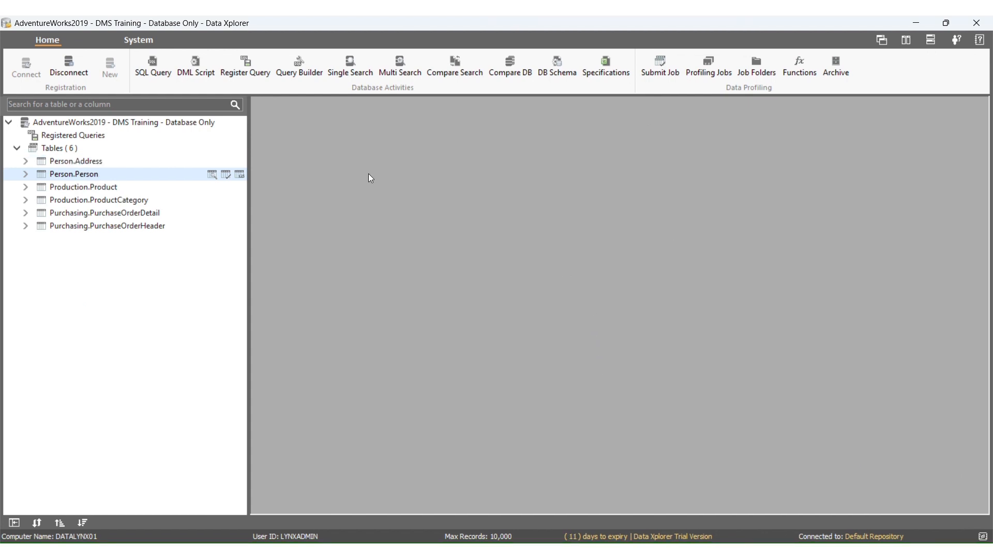
- Submit a profiling job titled 1.0 Table Record Count - Database Tables for all six tables on processing server DATALYNX01
left_click(670, 79)
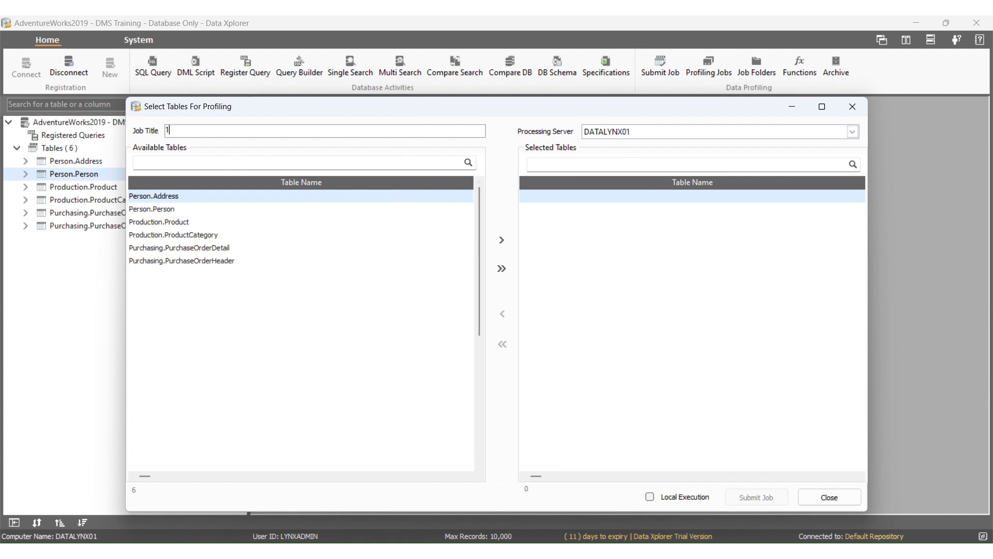
type("1.0 Table Record Count - Database Tables")
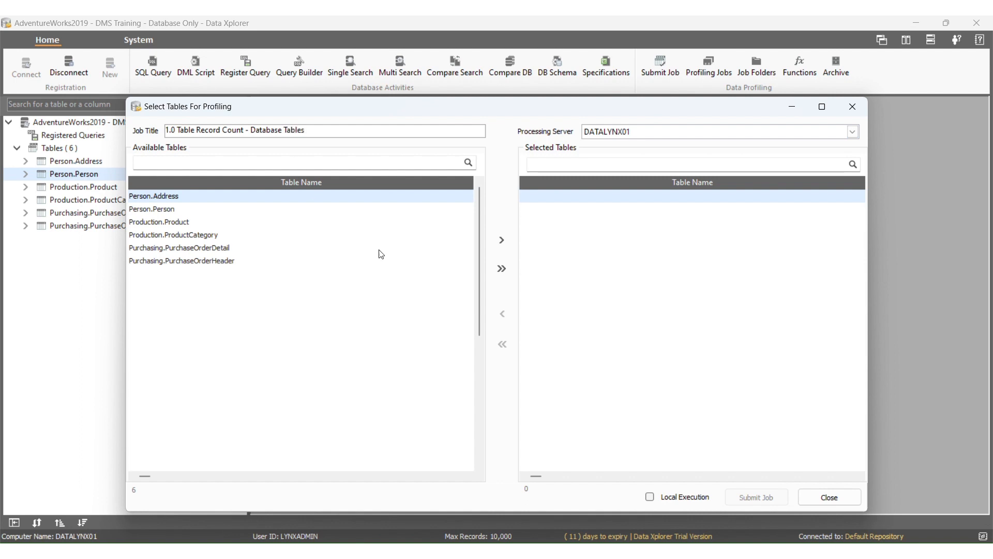
left_click(502, 268)
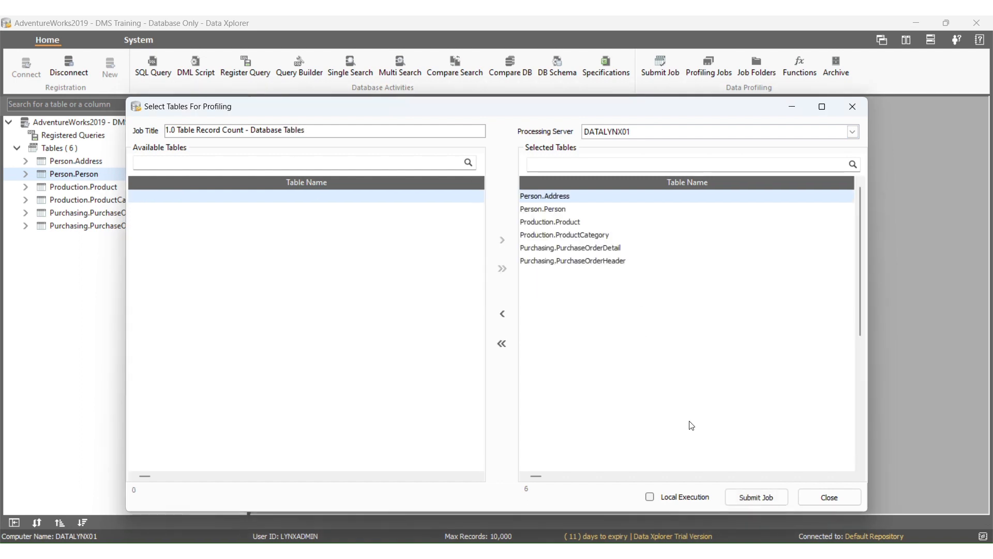
left_click(760, 497)
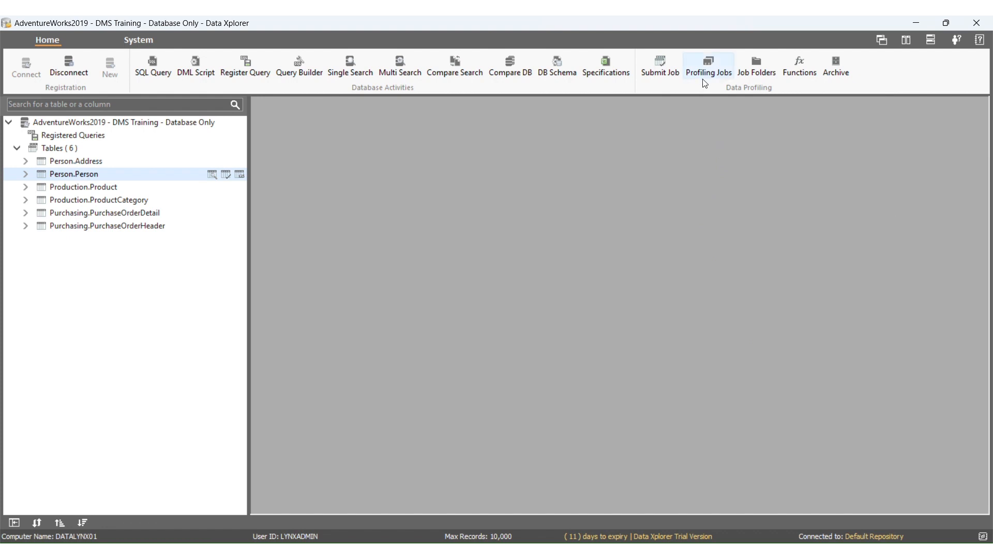
- Check the status of the 1.0 Table Record Count - Database Tables profiling job and view its results
left_click(708, 68)
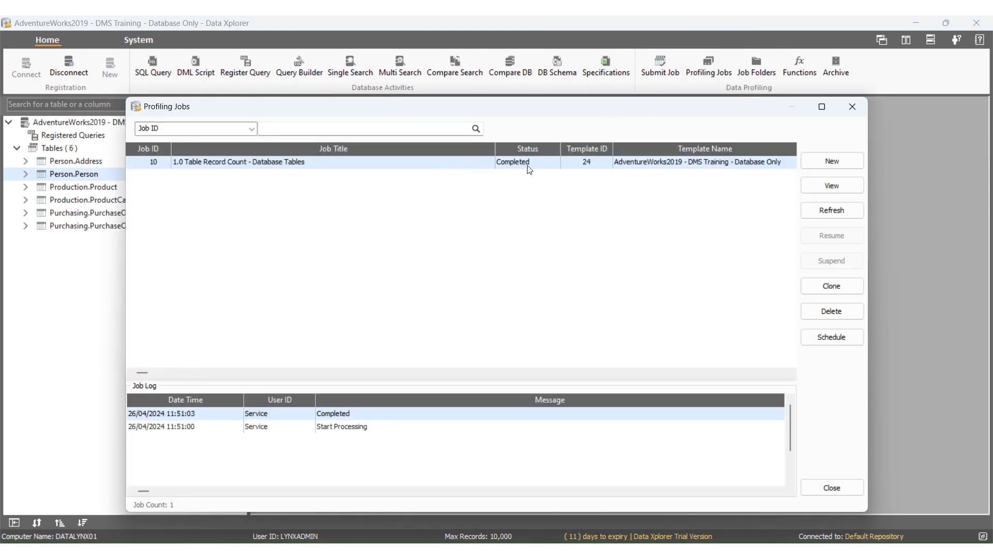
left_click(825, 193)
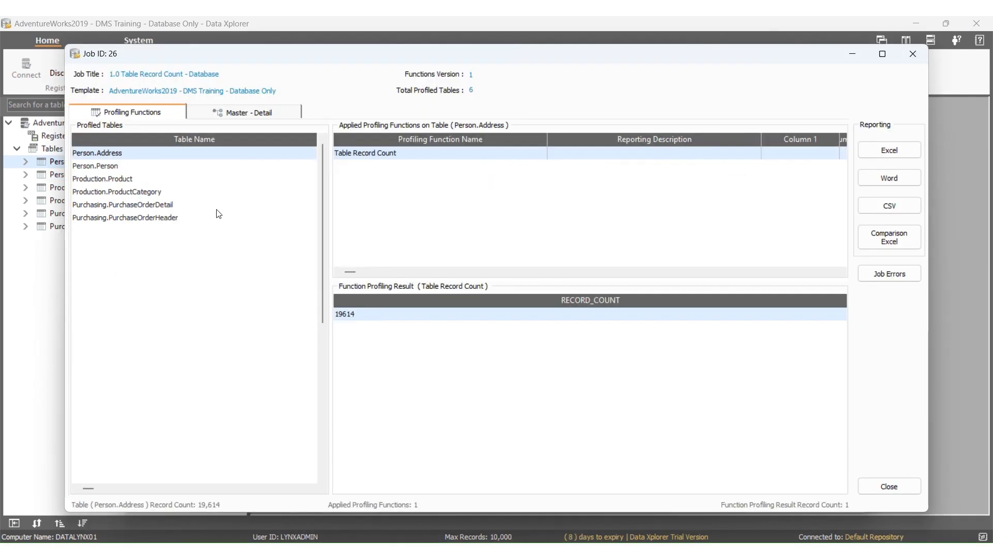
left_click(217, 207)
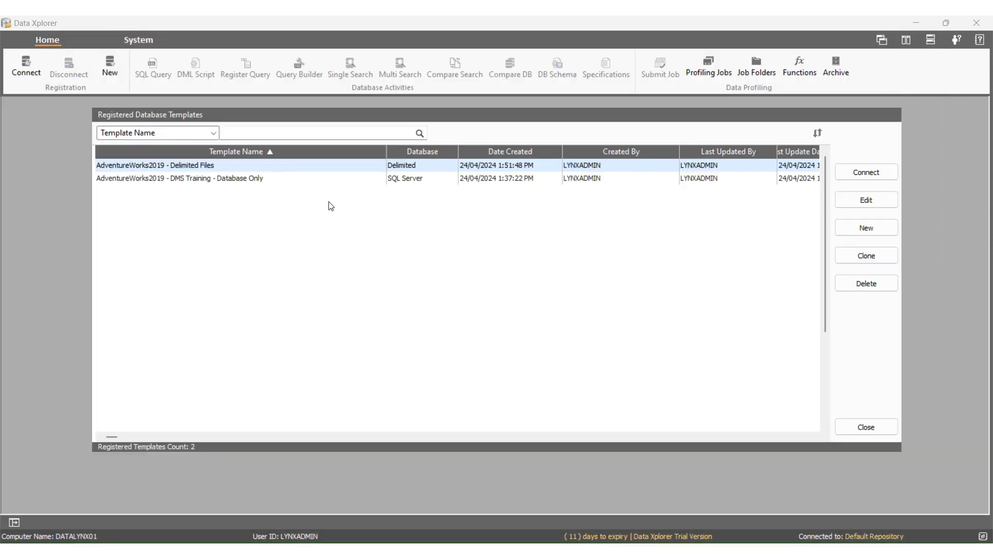
- Connect to the AdventureWorks2019 - Delimited Files template and apply the Table Record Count function to all six CSV tables
double_click(353, 170)
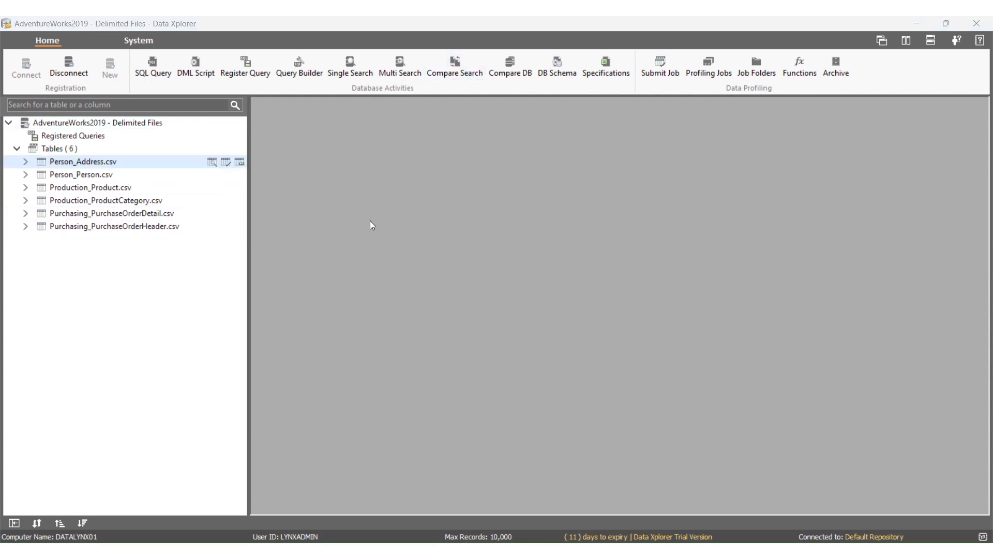
left_click(800, 68)
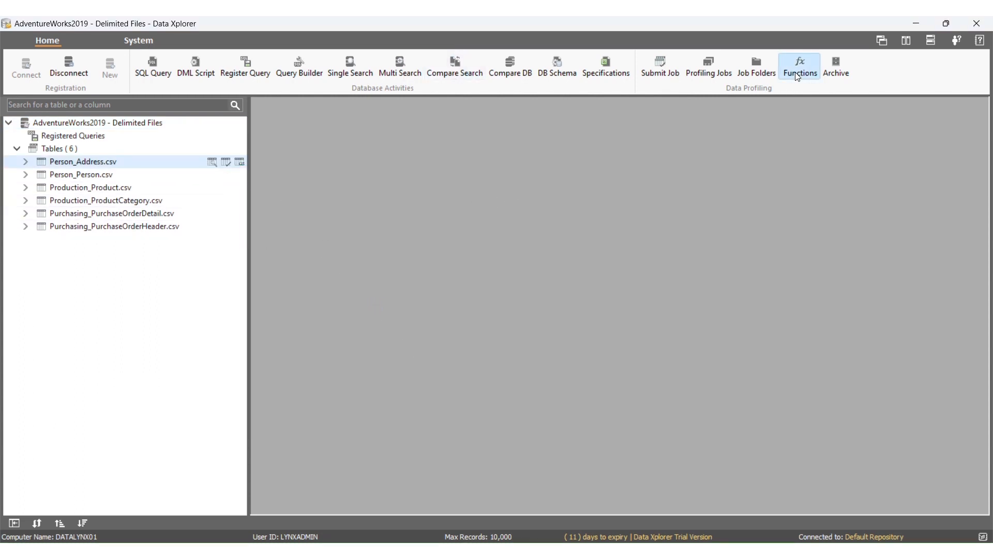
left_click_drag(793, 230, 802, 347)
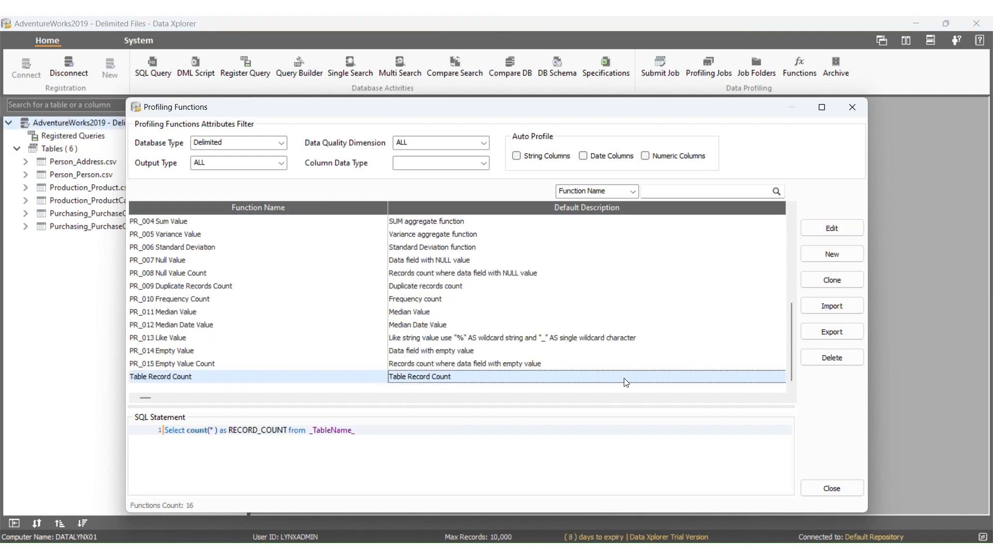
right_click(625, 379)
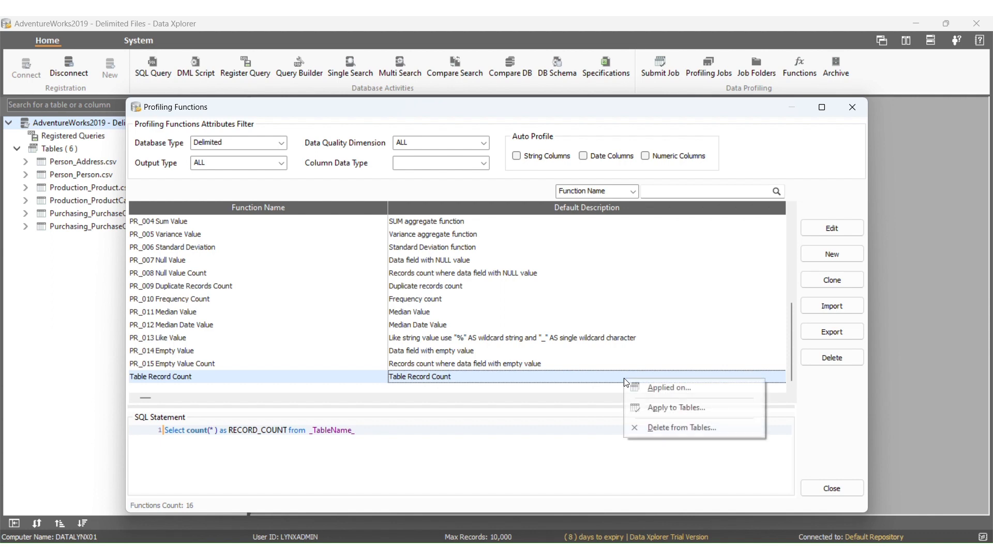
left_click(645, 408)
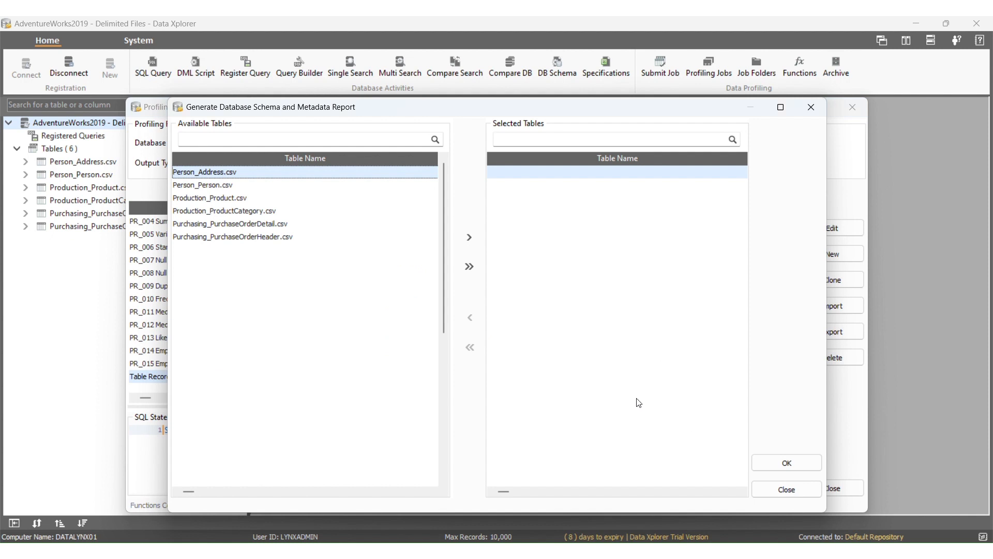
left_click(469, 266)
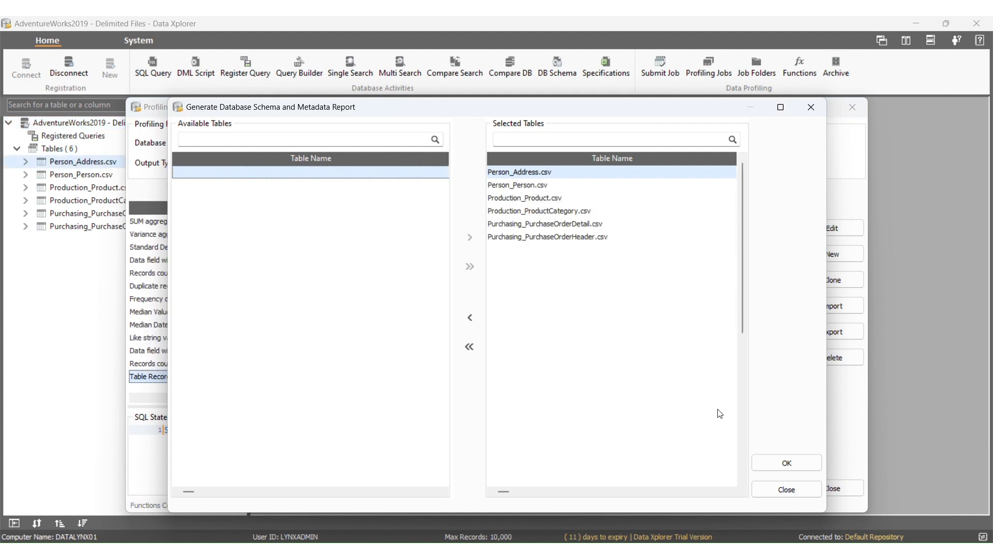
left_click(767, 458)
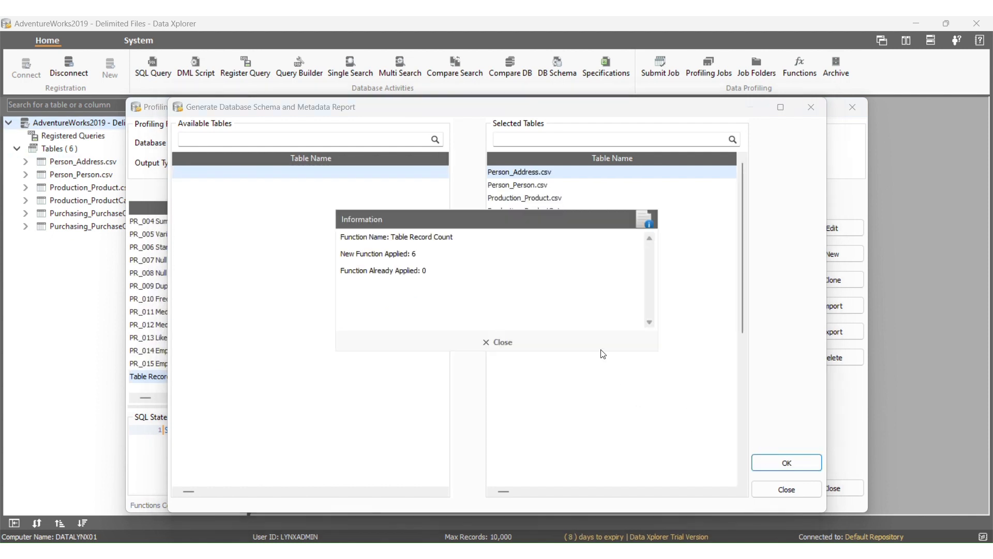
left_click(504, 340)
left_click(831, 492)
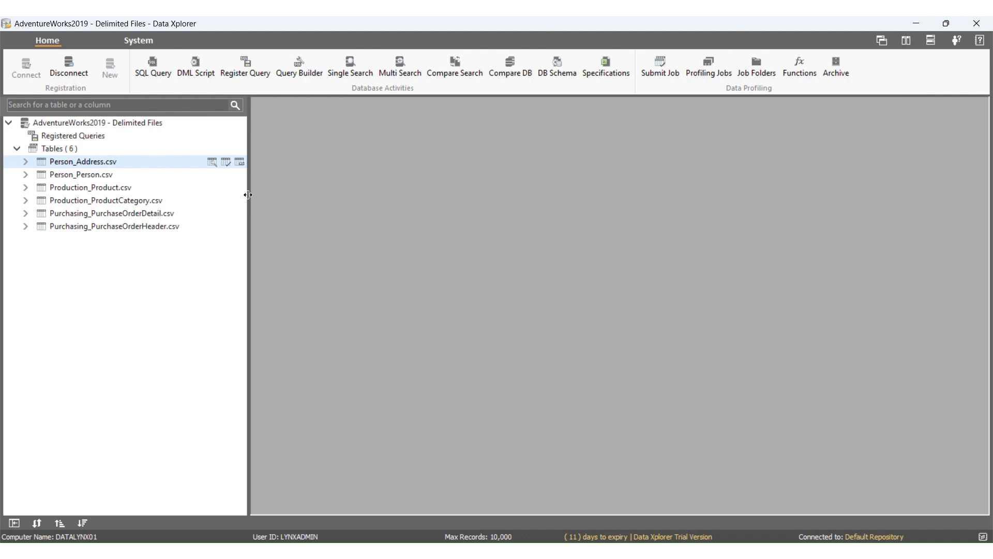
- In the data profiling of Production_Product.csv, set the record count function's correlation table to Production.Product
left_click(226, 162)
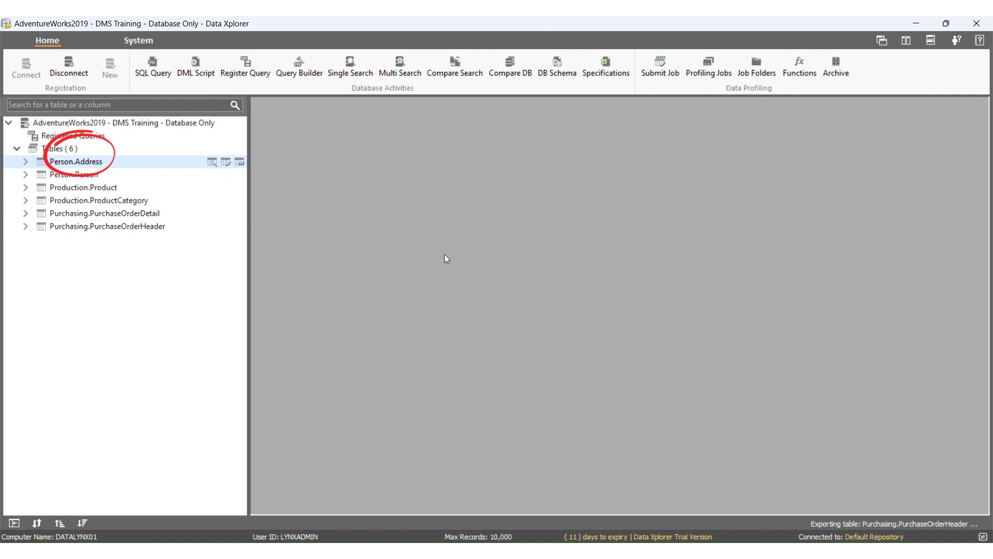
right_click(225, 191)
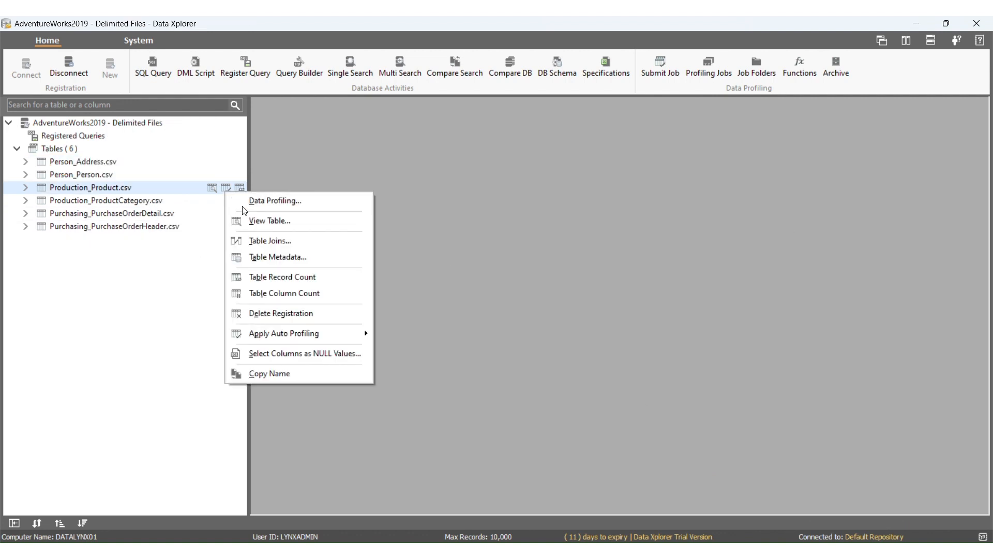
left_click(269, 200)
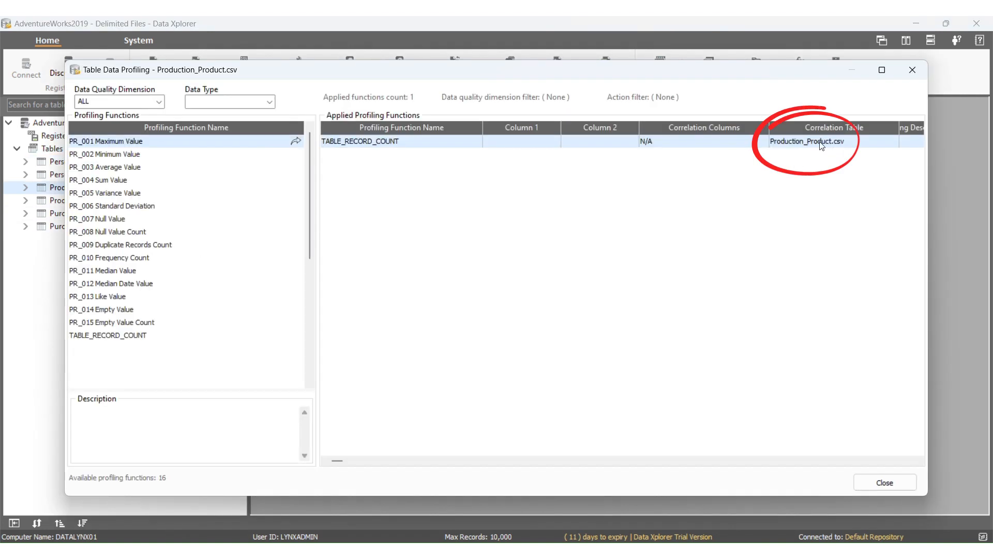
right_click(687, 152)
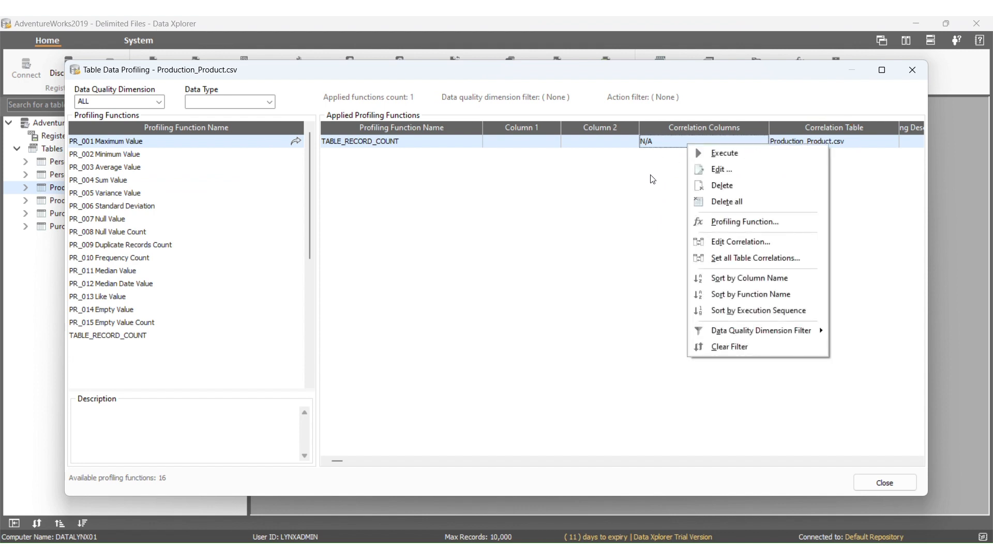
left_click(708, 242)
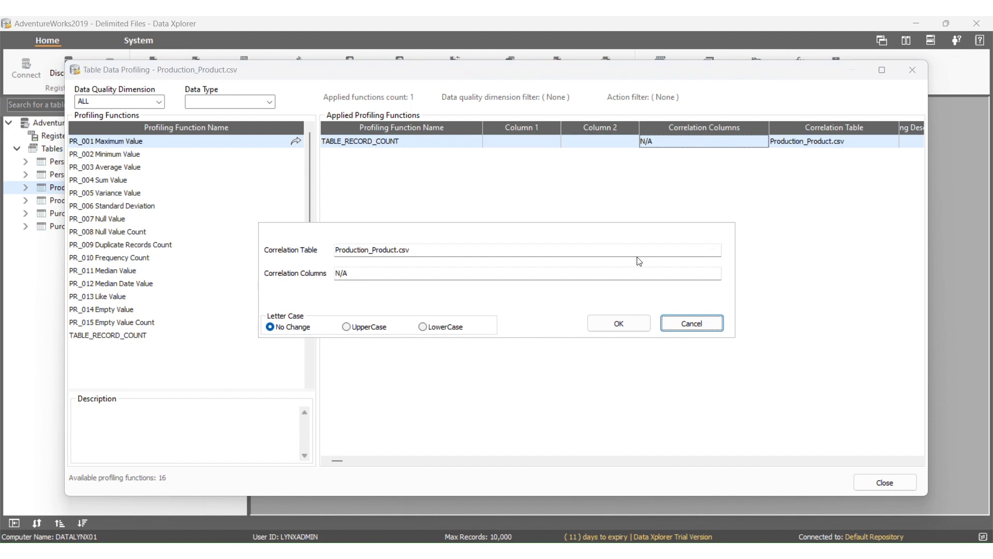
left_click(370, 251)
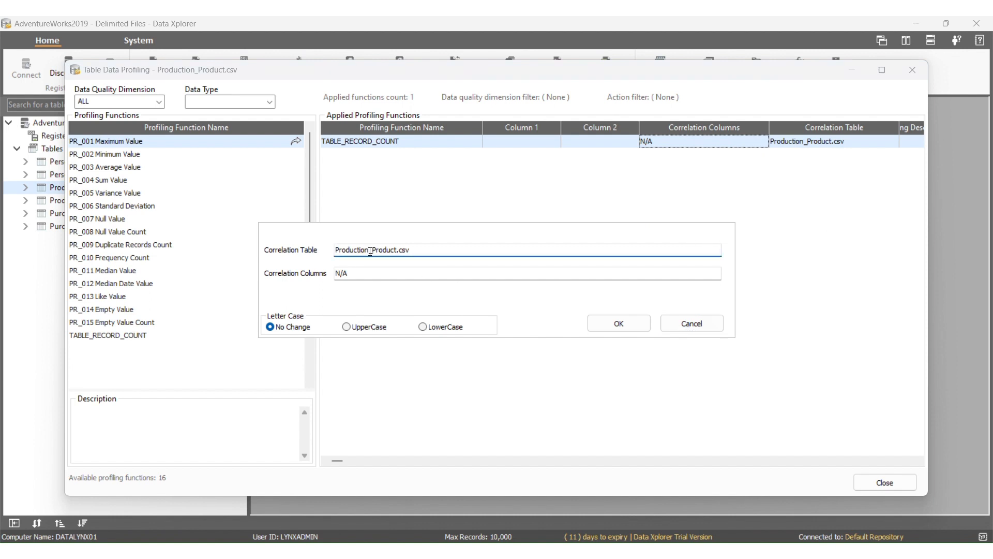
key("BackSpace")
type(".")
double_click(401, 251)
key("BackSpace")
left_click(630, 322)
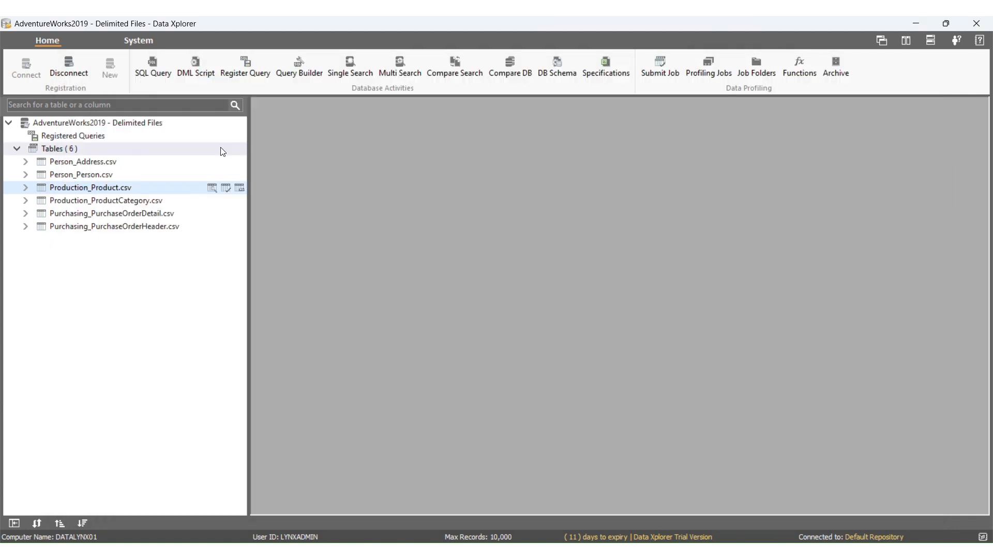
- Set the profiling functions' table correlation for all tables by replacing the text "_" with "."
right_click(221, 149)
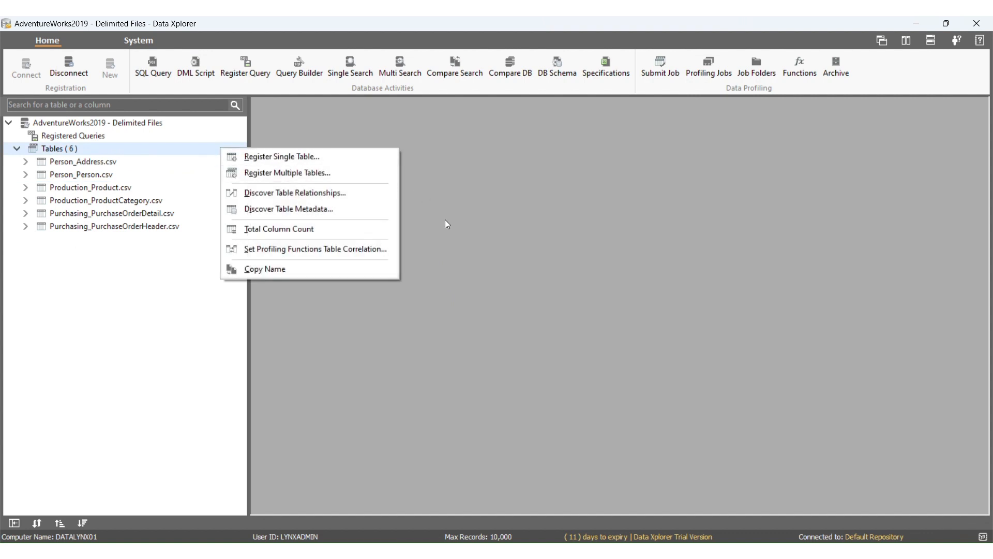
left_click(381, 253)
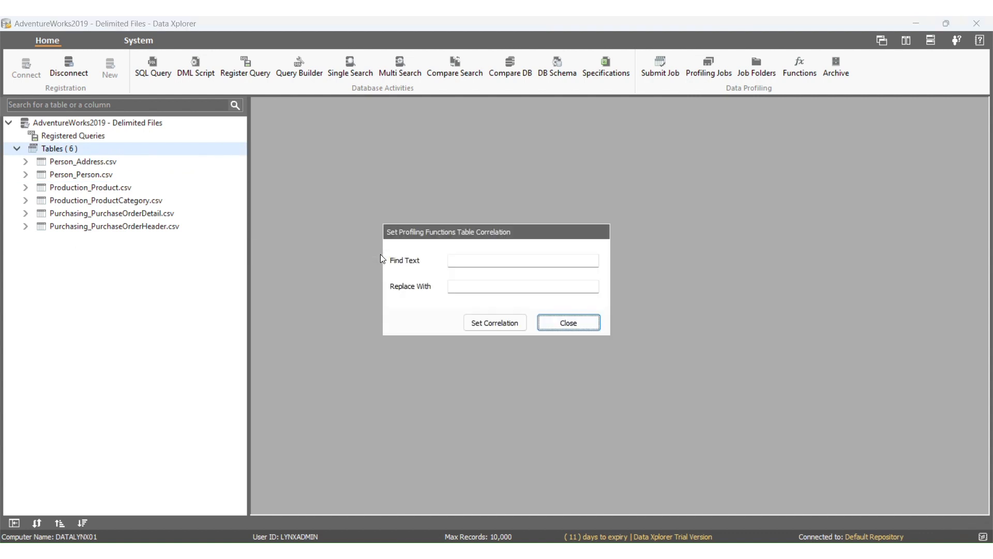
left_click(500, 262)
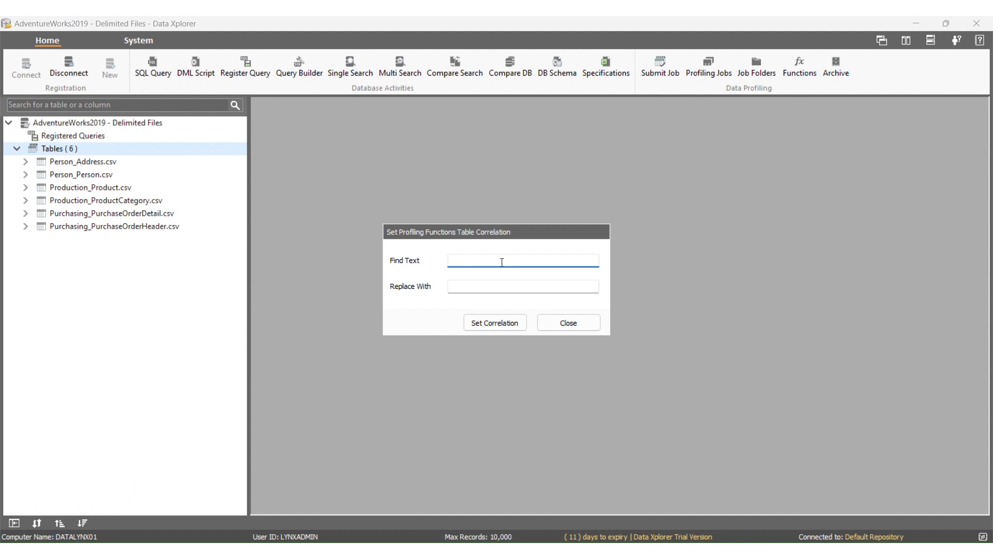
key("Tab")
type(".")
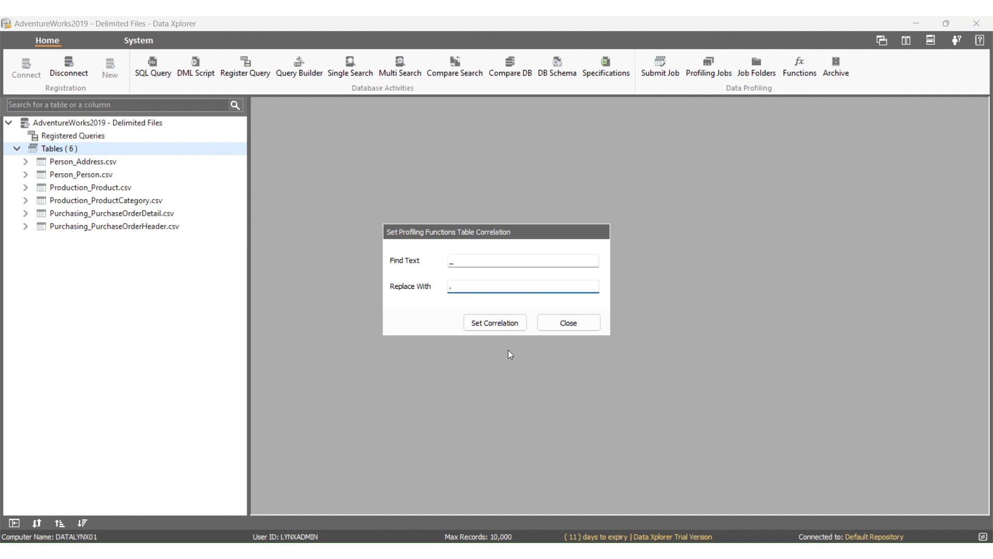
left_click(501, 328)
- Remove ".csv" from the profiling functions' correlation table names by replacing it with empty text
right_click(243, 150)
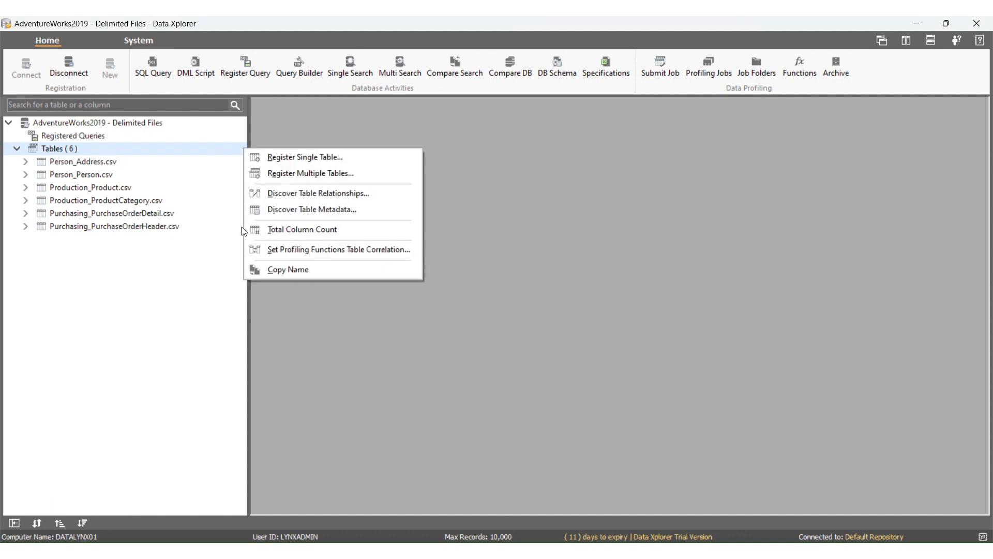
left_click(264, 250)
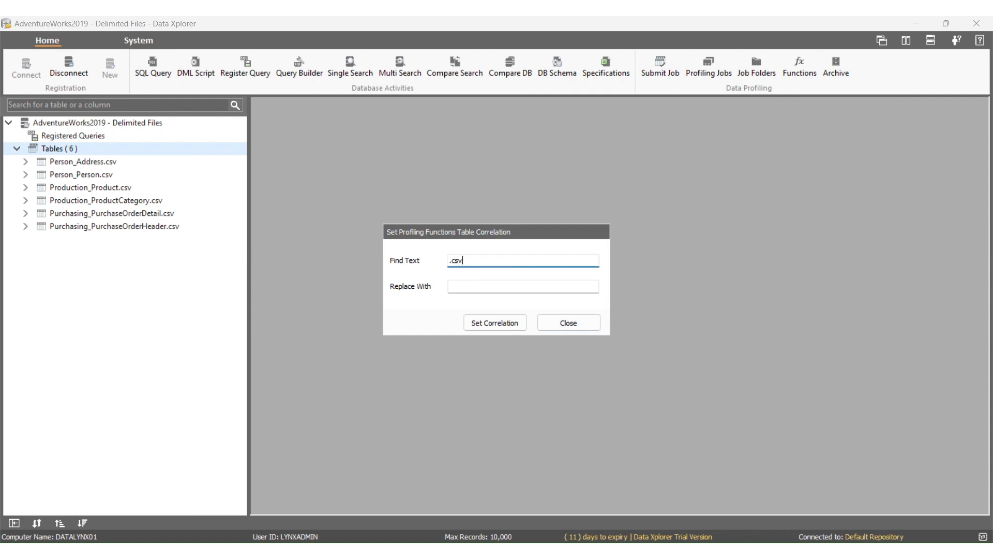
left_click(488, 318)
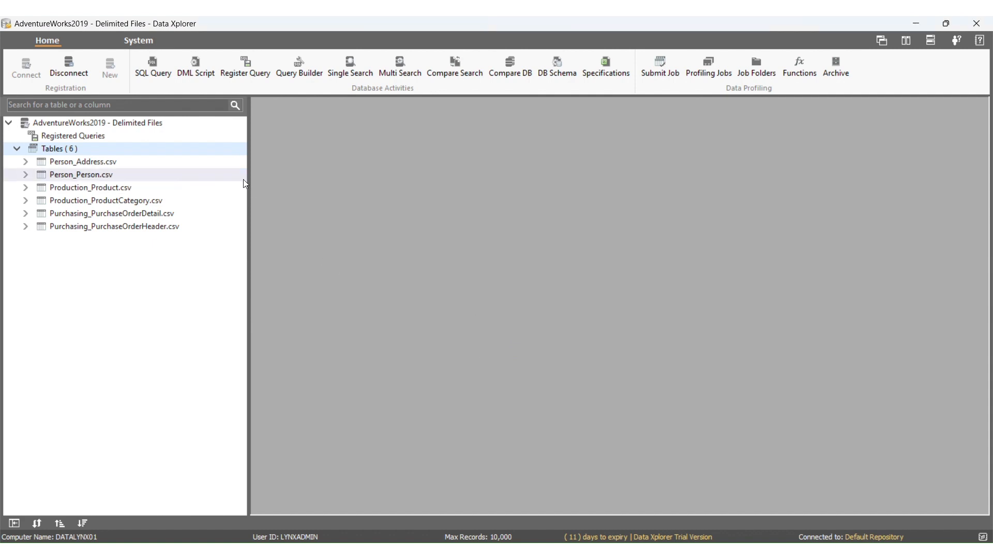
- Check the correlation table in the data profiling of Person_Address.csv and Person_Person.csv, closing each window
right_click(241, 162)
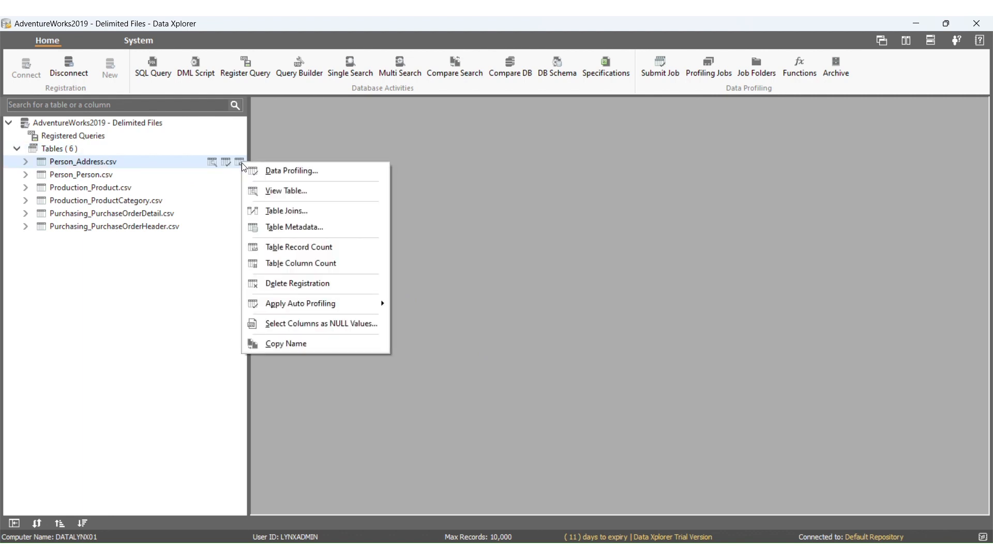
left_click(282, 171)
left_click(886, 486)
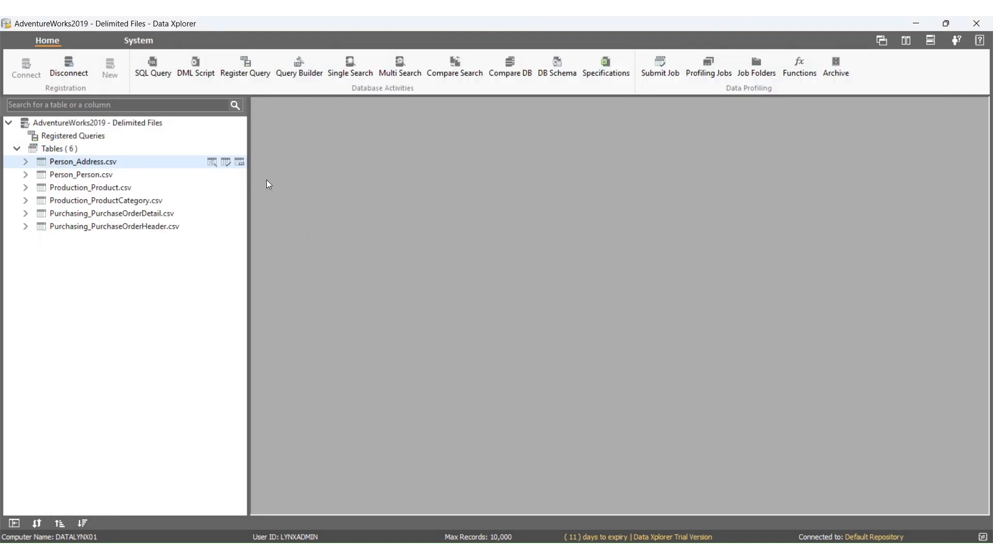
left_click(226, 175)
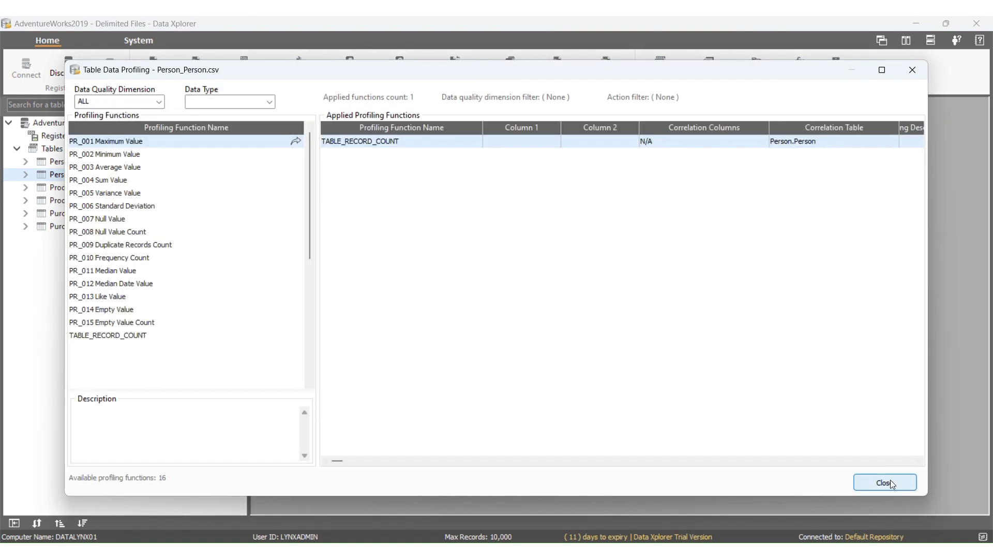
left_click(891, 484)
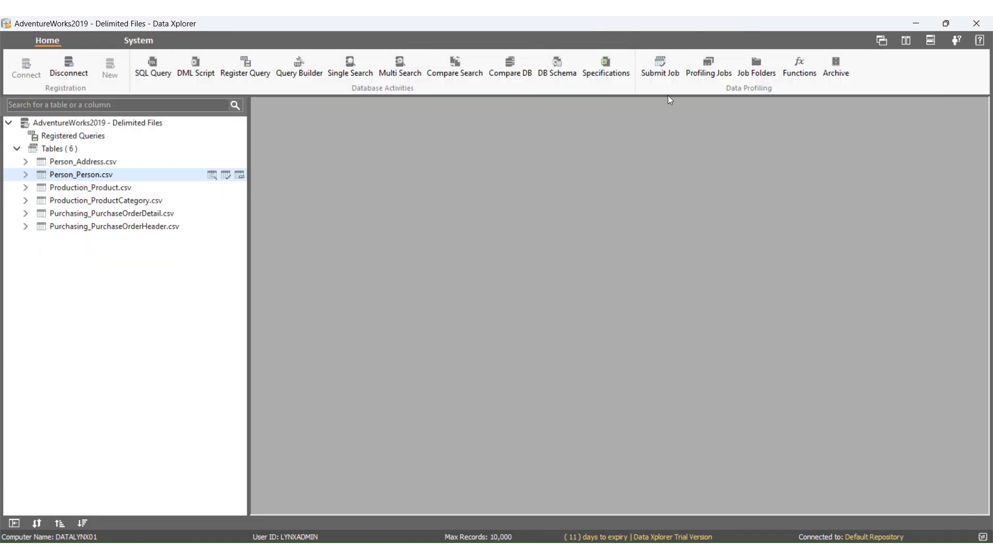
- Submit a profiling job titled 1.1 Table Record Count - Delimited for all six CSV tables on processing server DATALYNX01
left_click(673, 70)
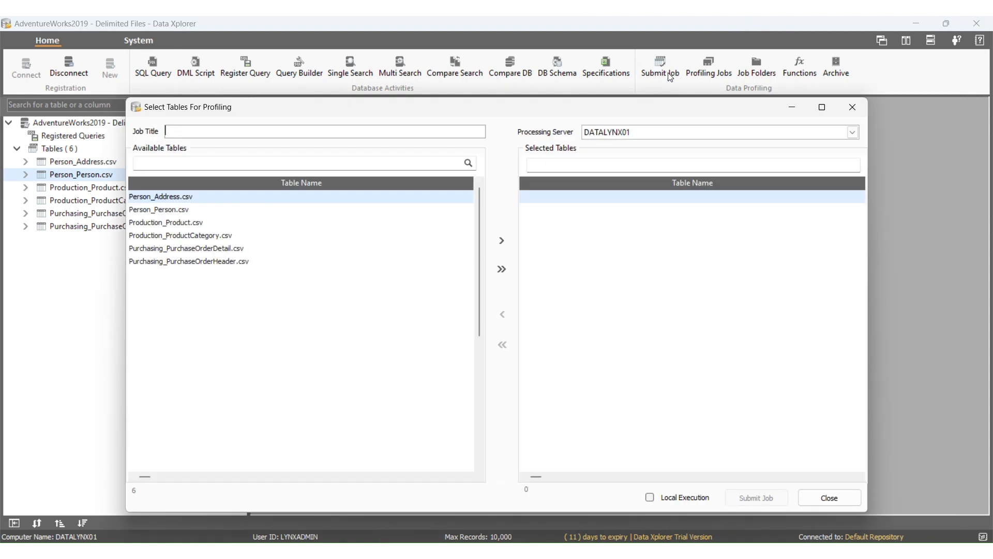
left_click(269, 127)
type("1.1 Table Record Count - Delimited")
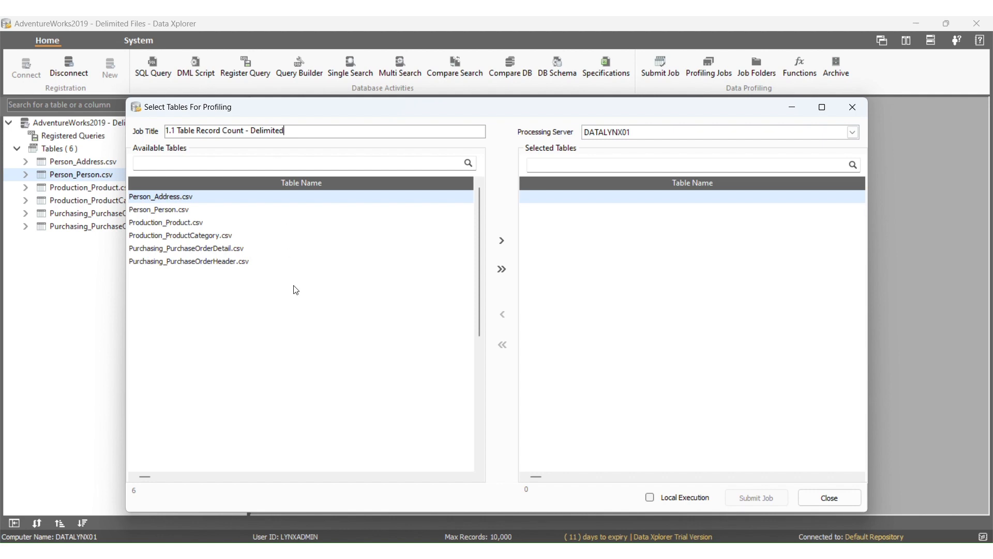
left_click(501, 269)
left_click(776, 497)
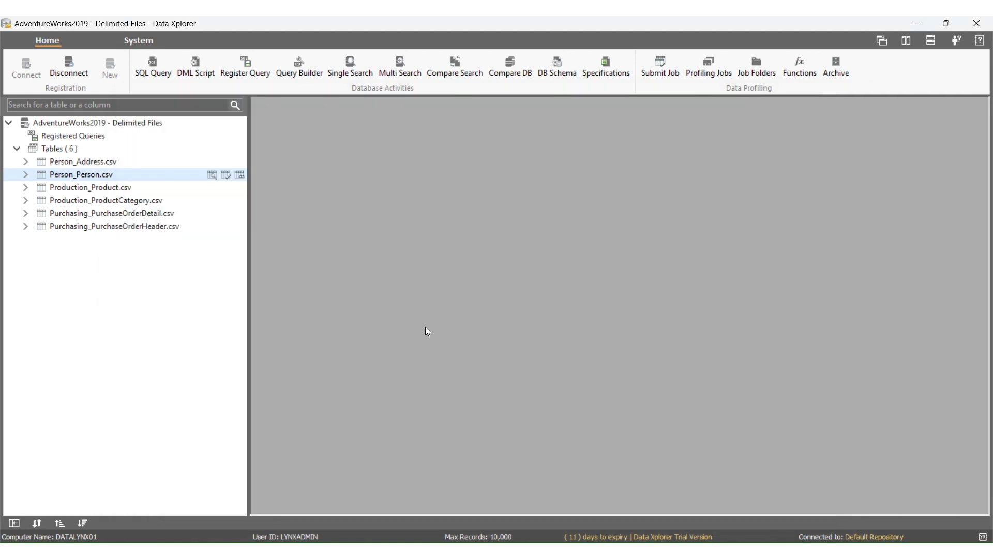
- Refresh the profiling jobs to check the status of 1.1 Table Record Count - Delimited, and view its results
left_click(696, 73)
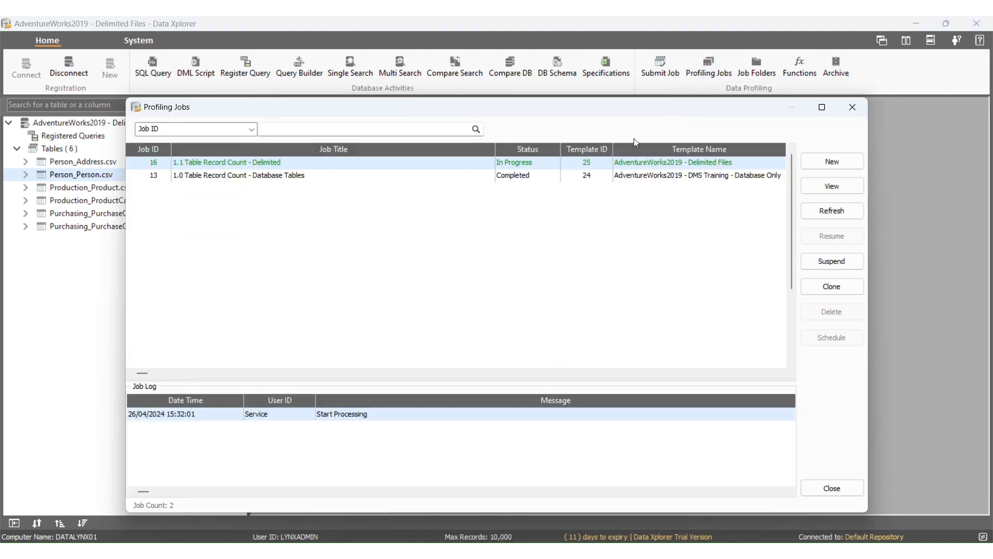
left_click(832, 211)
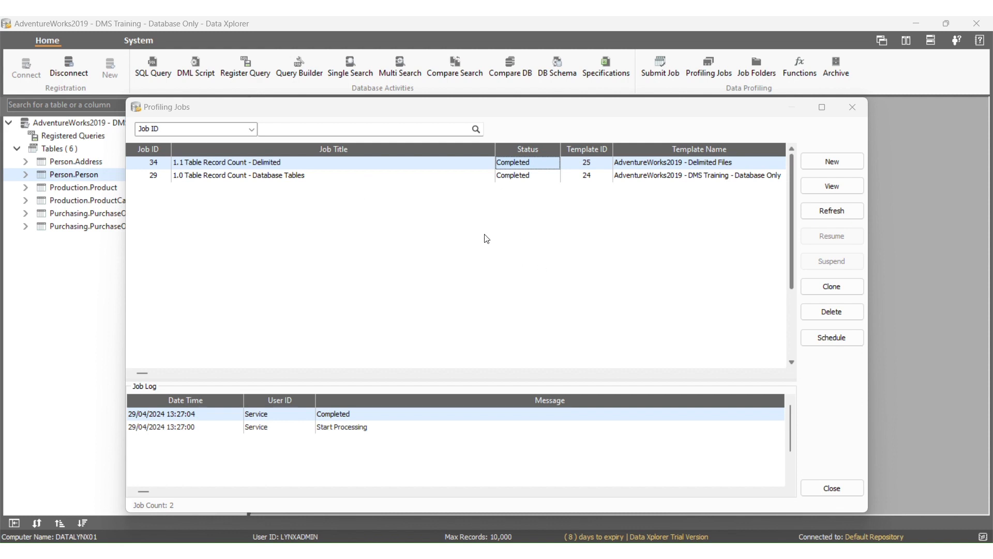
left_click(477, 164)
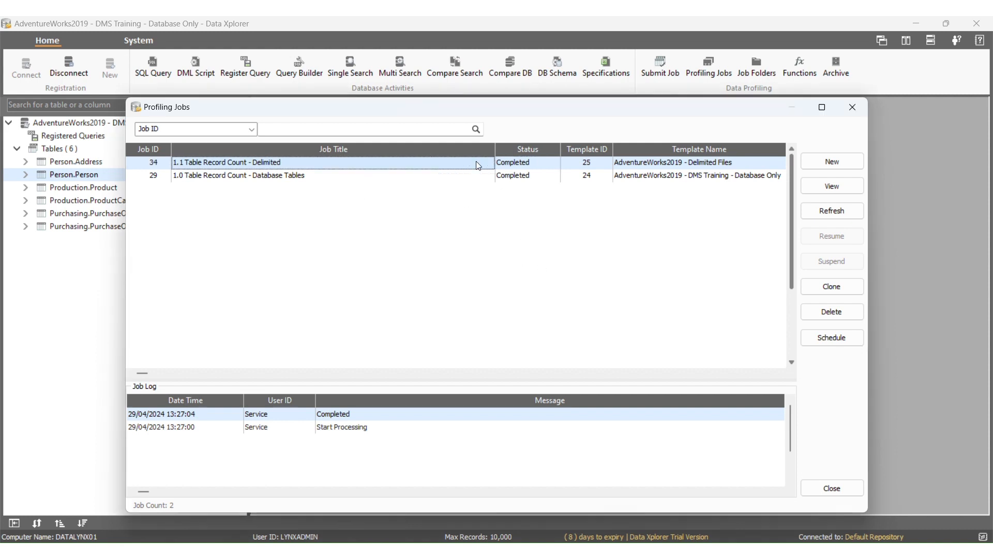
left_click(845, 185)
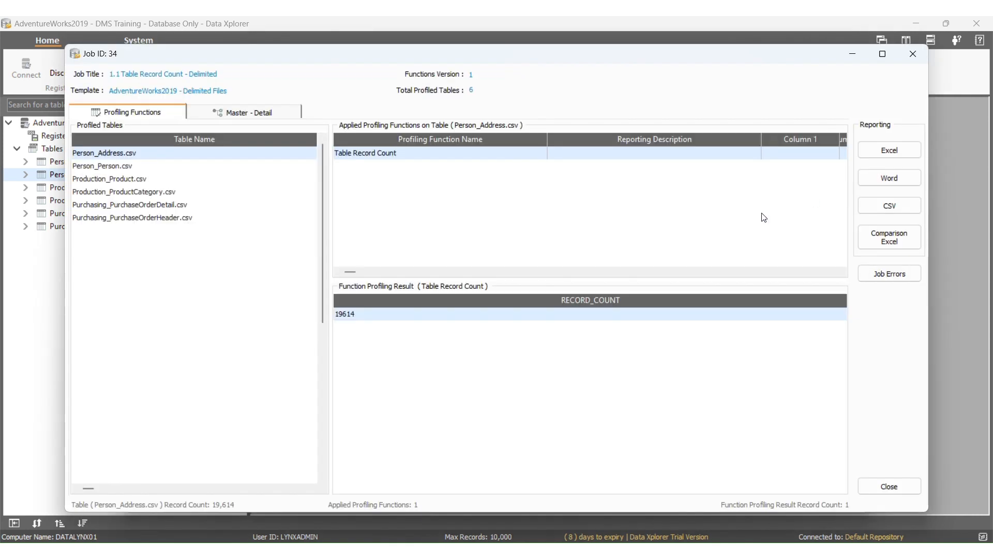
- Export a comparison Excel report for all functions using the ETL Job Comparison Report template, saving to C:\temp\ComparisonProfilingReport under the suggested file name
left_click(872, 247)
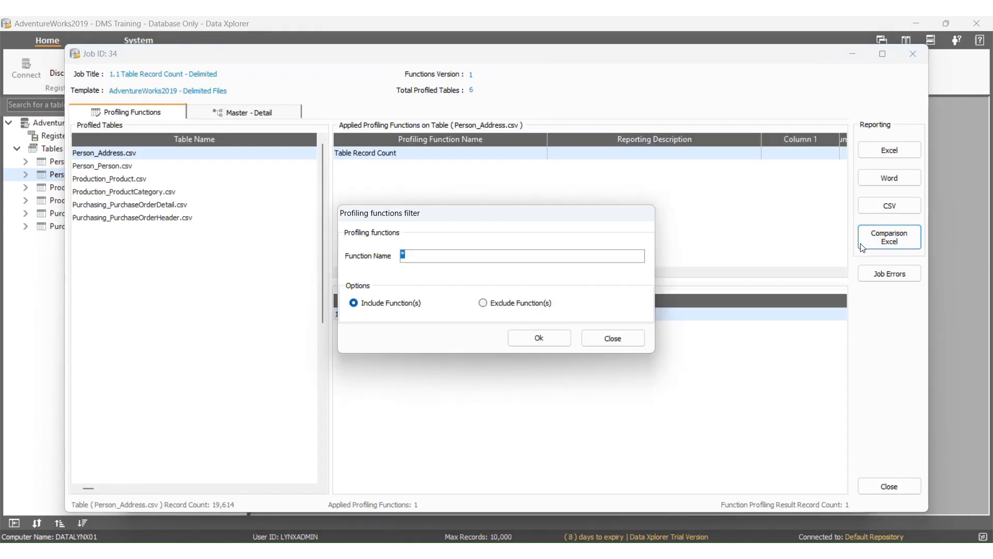
left_click(563, 336)
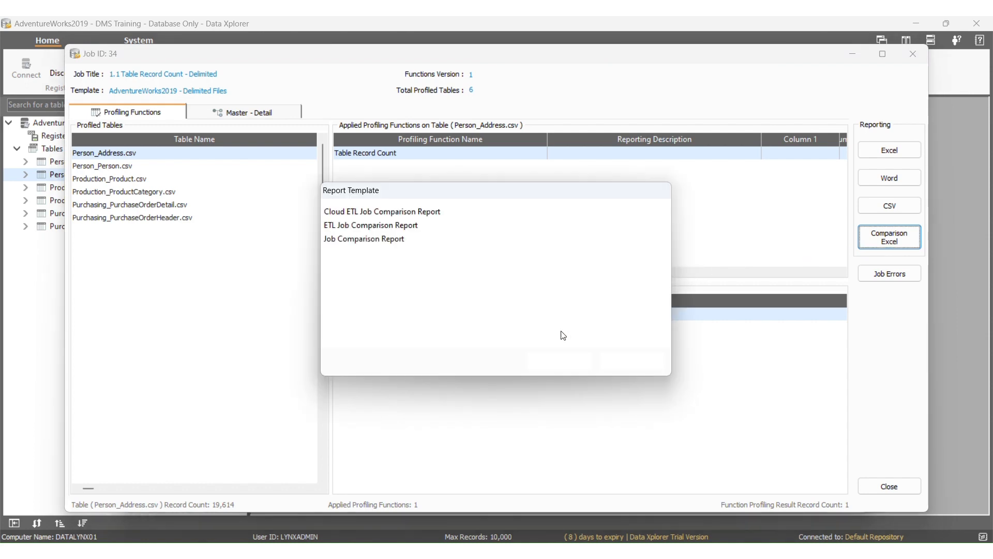
double_click(409, 226)
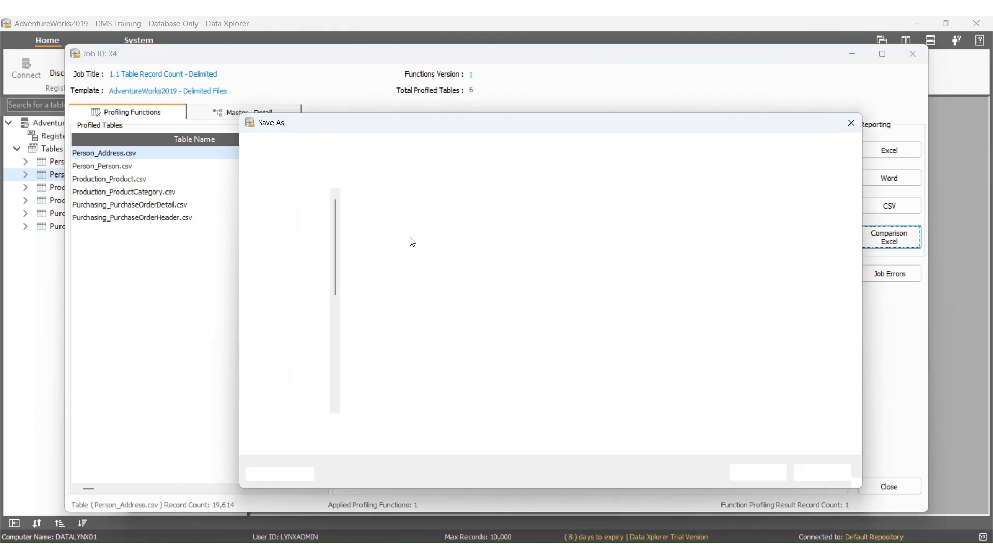
scroll(422, 332, "down", 3)
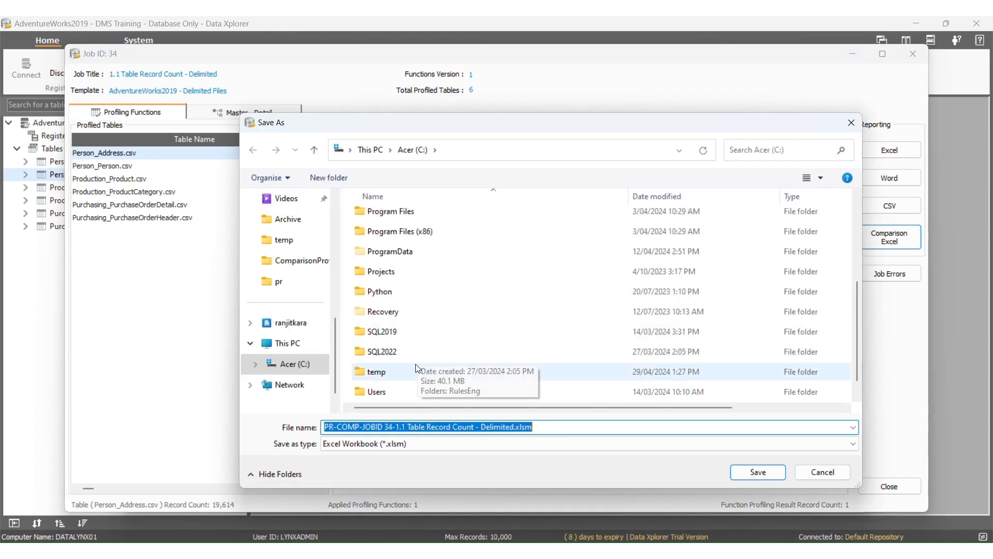
double_click(414, 367)
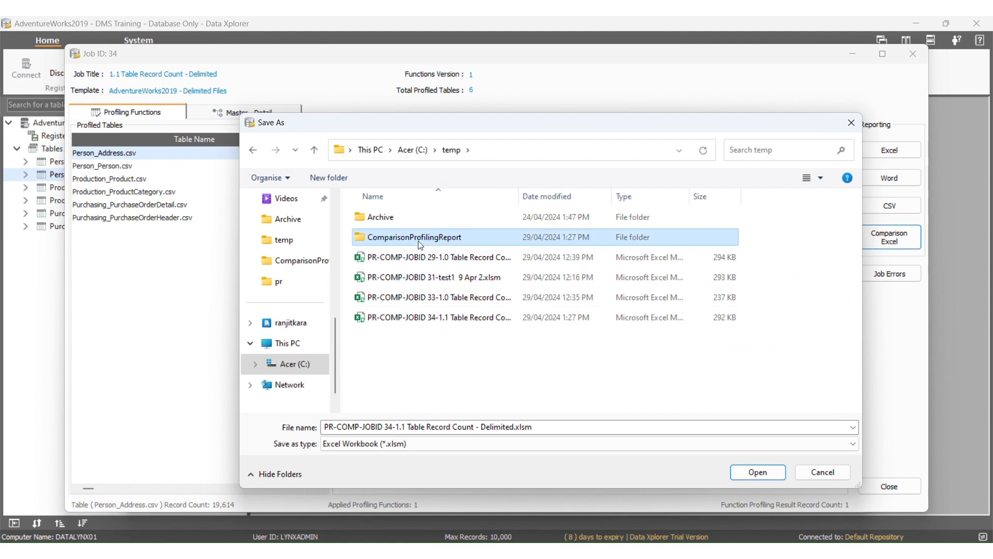
double_click(419, 238)
left_click(777, 471)
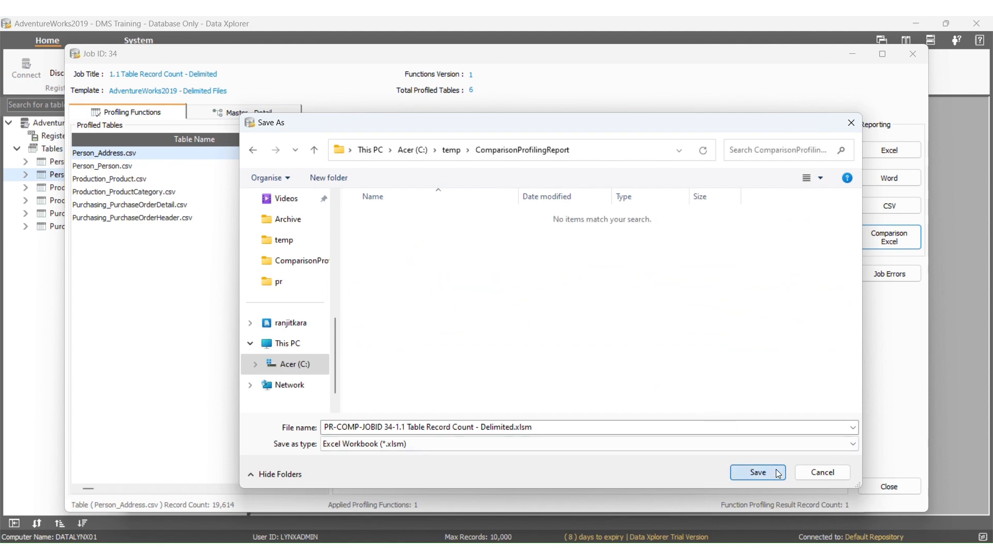
- Add 1.0 Table Record Count - Database Tables as the comparison job and generate the report, dismissing the completion message
left_click(499, 205)
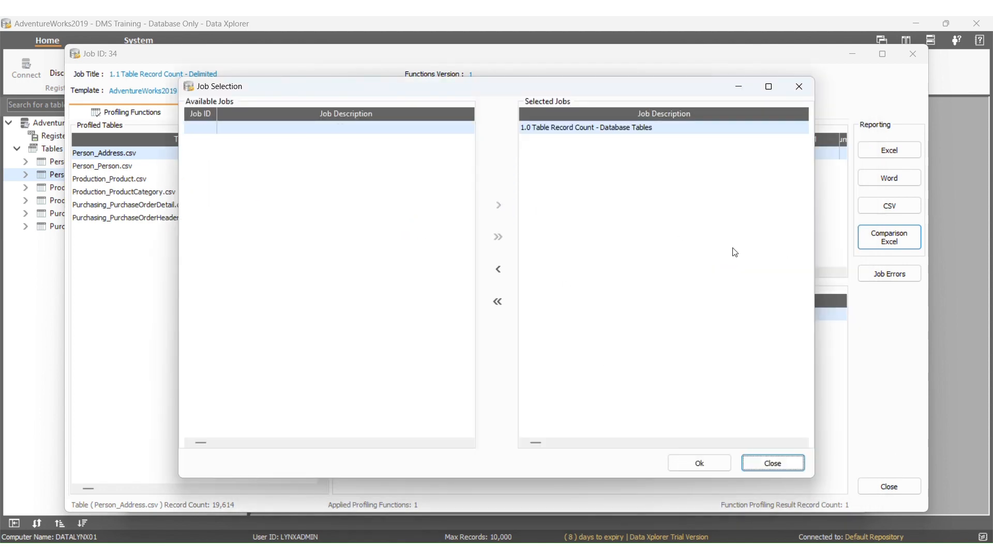
left_click(712, 463)
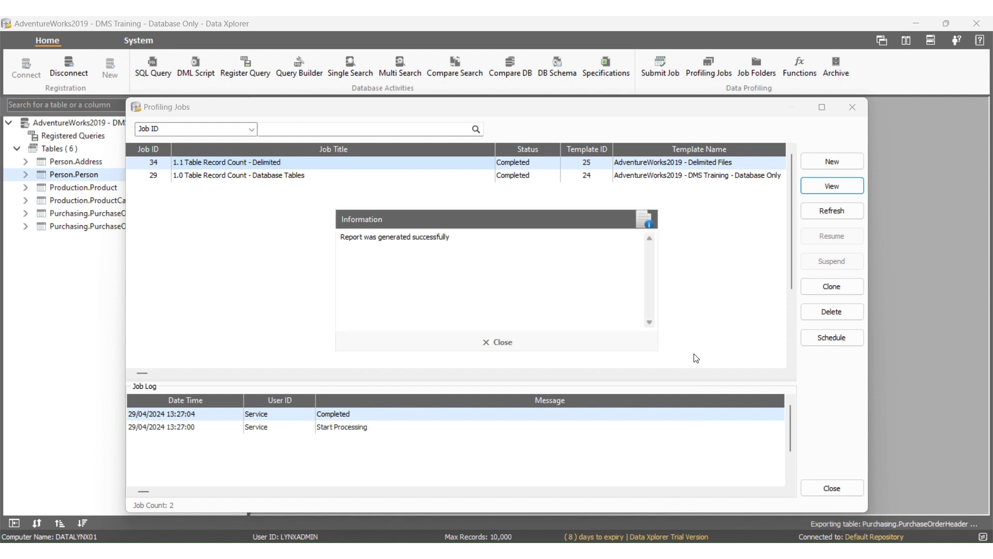
left_click(502, 340)
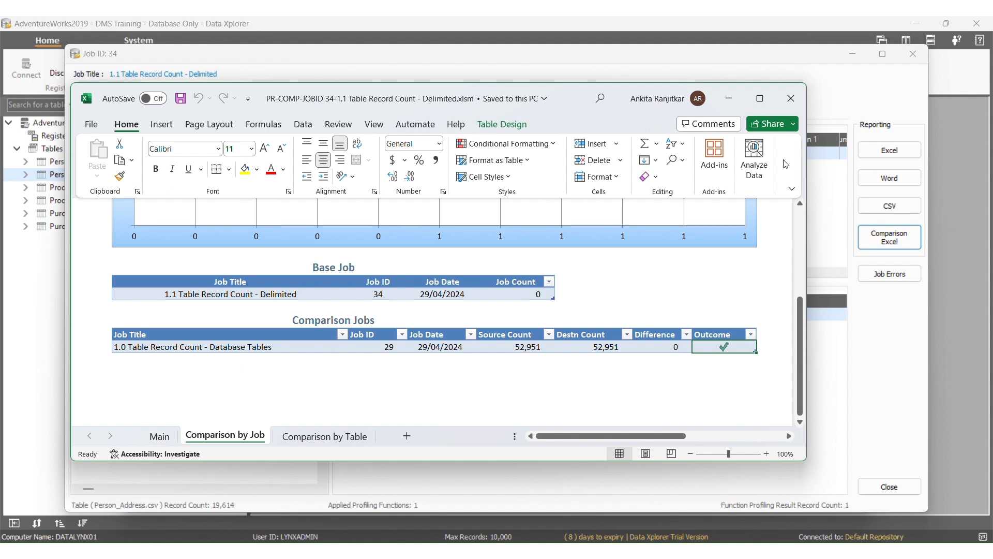
- Maximize the generated report in Excel and examine the outcomes on the Comparison by Job and Comparison by Table sheets
left_click(760, 99)
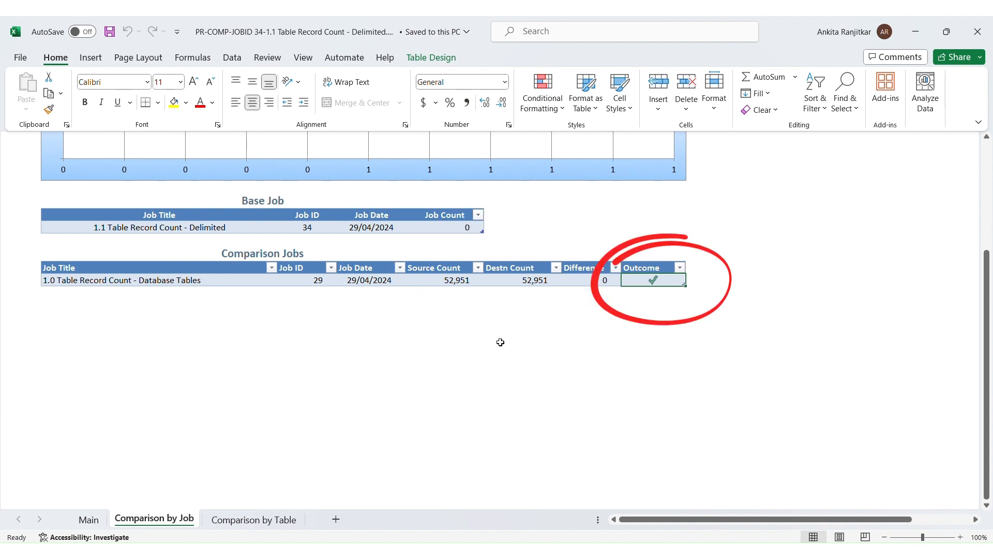
scroll(501, 342, "up", 1)
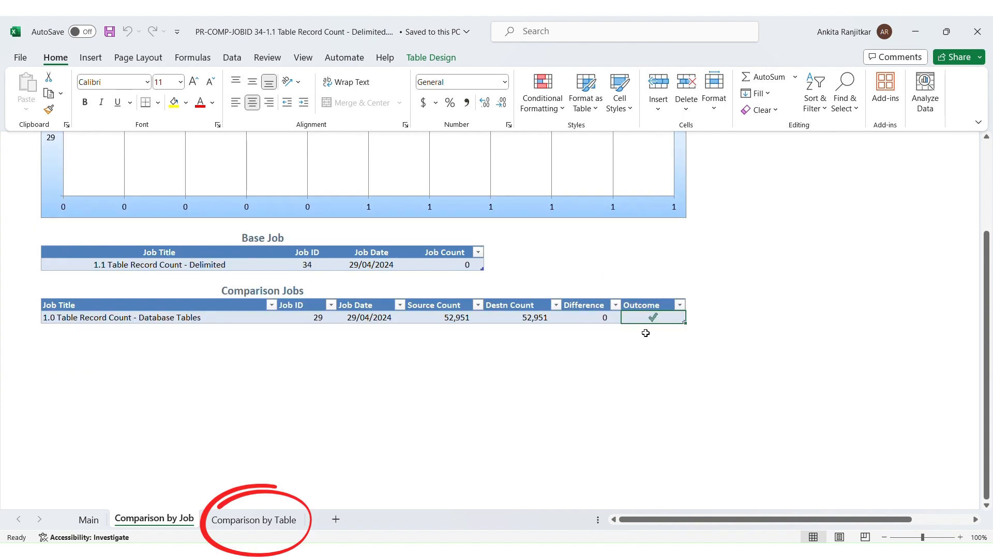
left_click(266, 519)
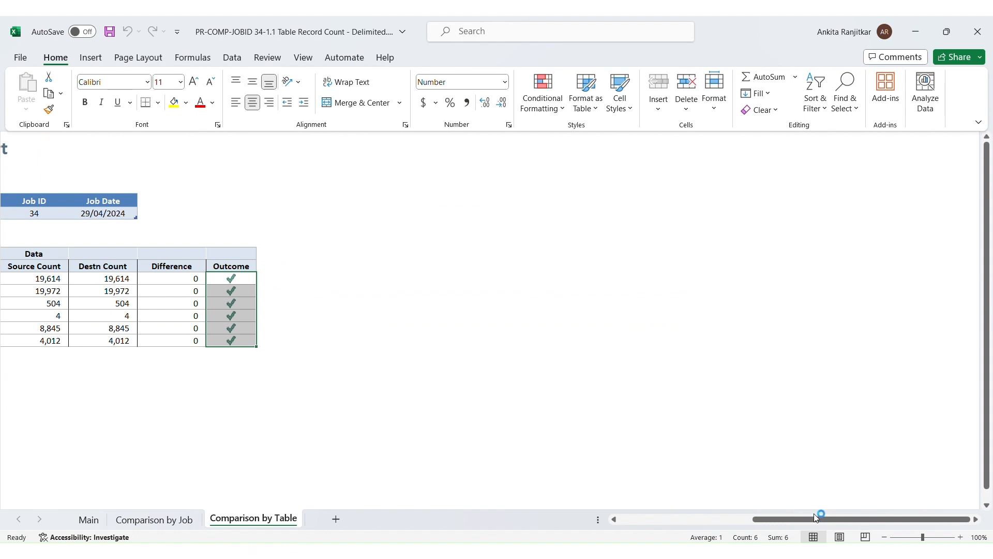
left_click_drag(816, 517, 683, 518)
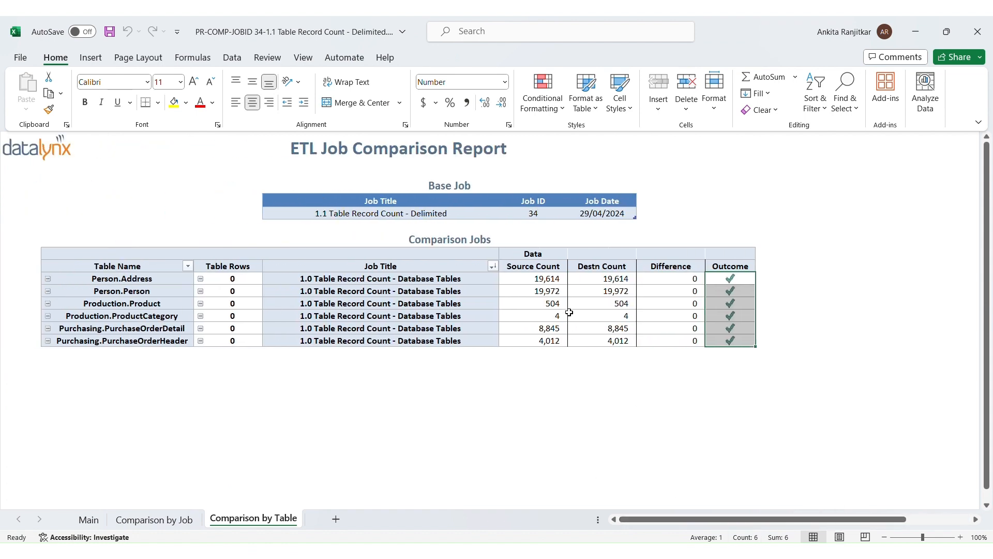